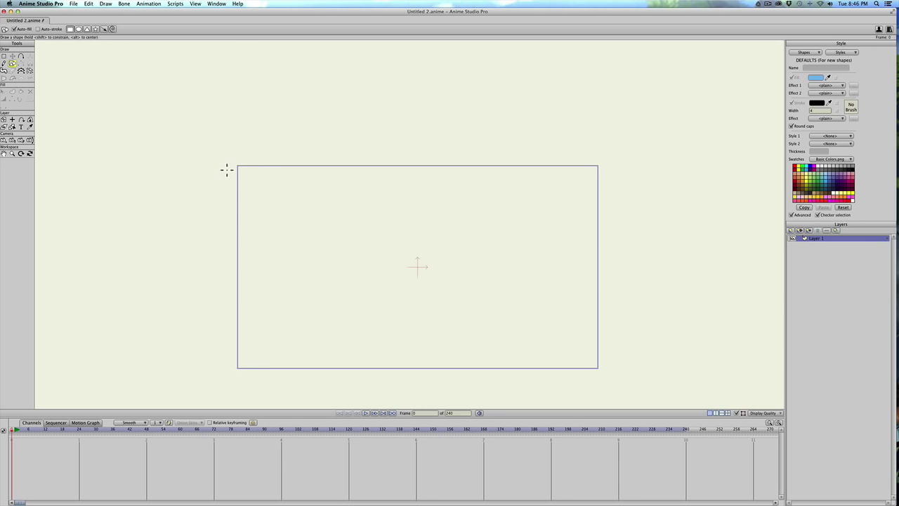
Step: Draw a blue filled rectangle covering the whole frame, and add a vector layer named "speed lines" above it
{"action": "left_click_drag", "start_coordinate": [234, 162], "coordinate": [599, 369]}
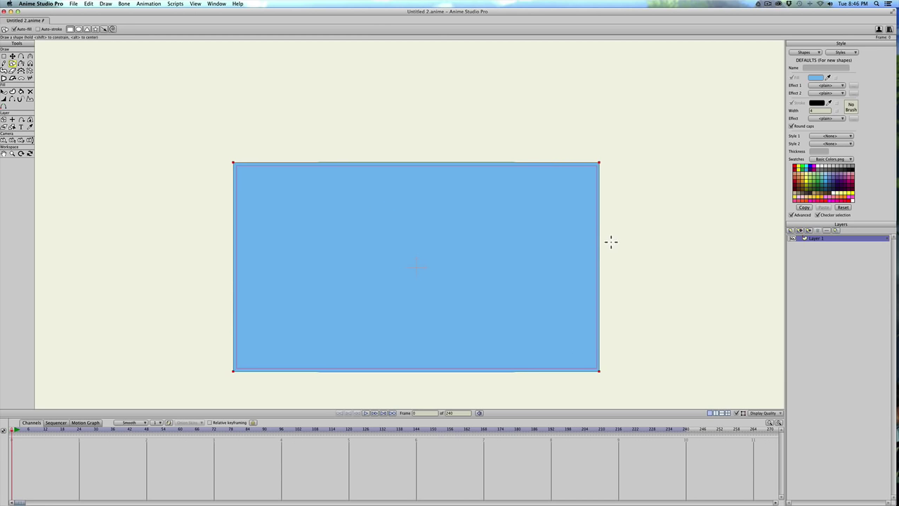
{"action": "left_click", "coordinate": [789, 230]}
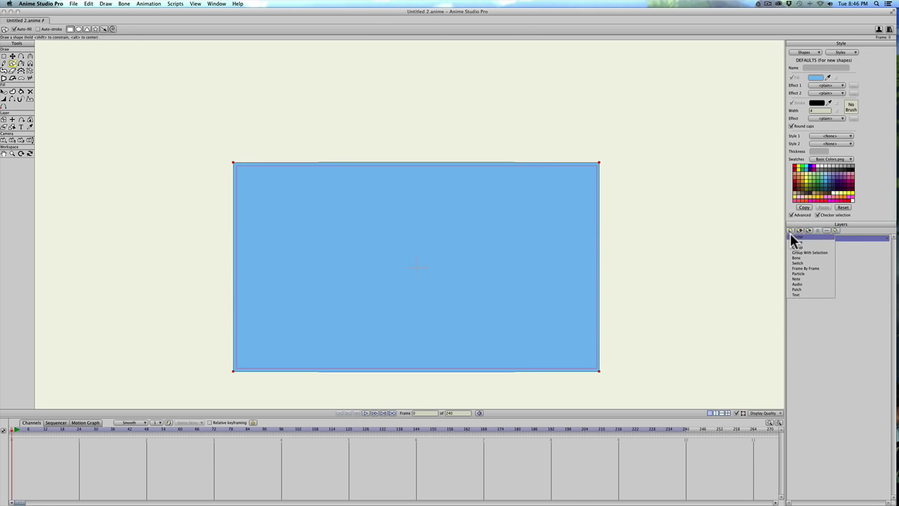
{"action": "left_click", "coordinate": [790, 233]}
{"action": "type", "text": "speed lines"}
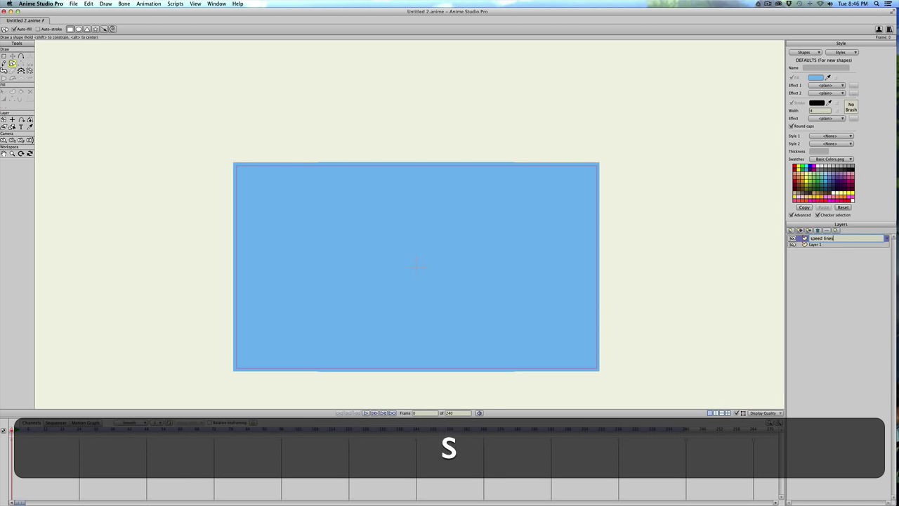
{"action": "key", "text": "Return"}
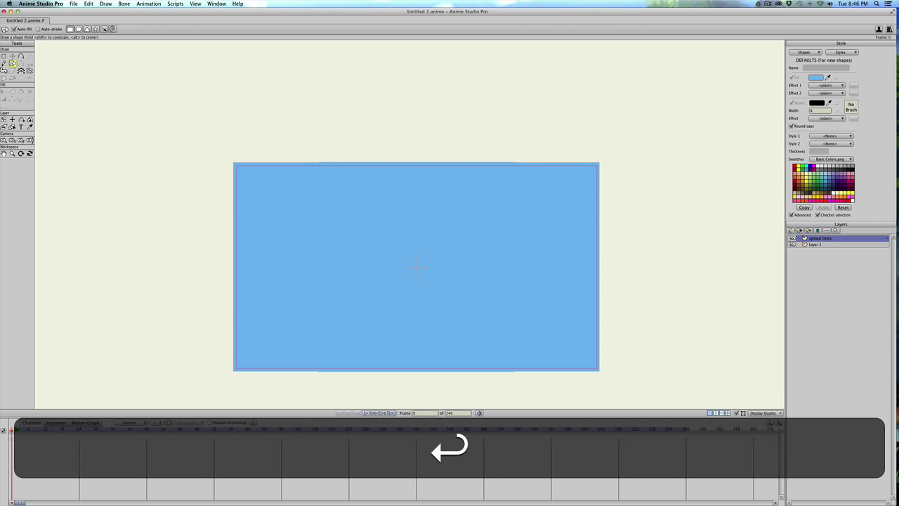
Step: Draw a narrow vertical rectangle across the frame's upper edge and give it light blue fill BDE4FF with alpha 117
{"action": "left_click_drag", "start_coordinate": [402, 129], "coordinate": [423, 236]}
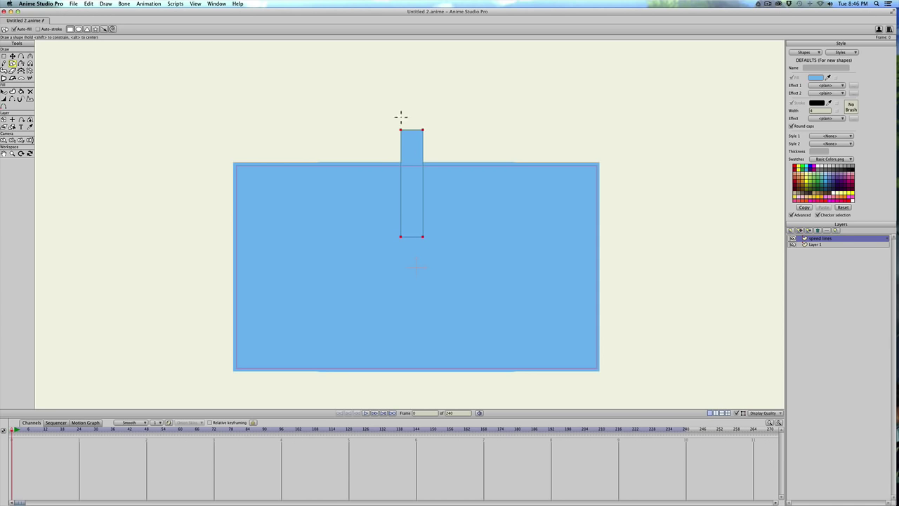
{"action": "key", "text": "q"}
{"action": "left_click", "coordinate": [415, 150]}
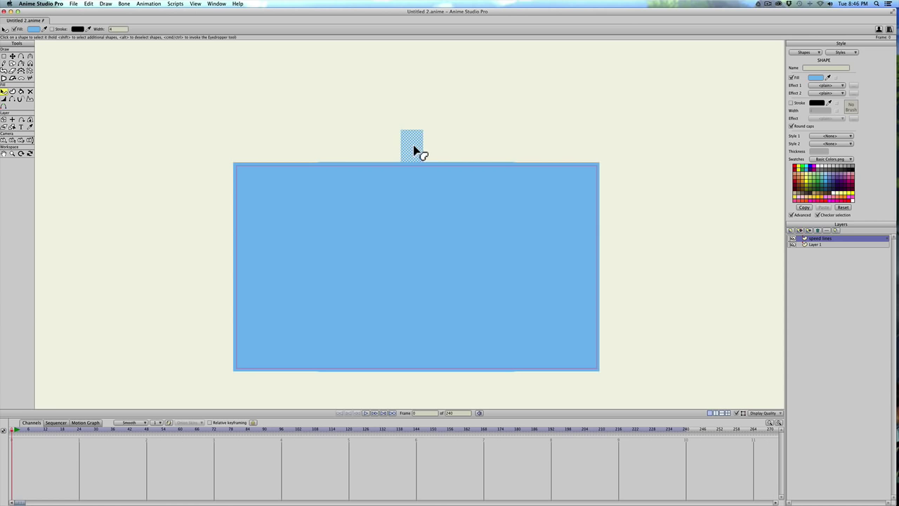
{"action": "left_click", "coordinate": [815, 76]}
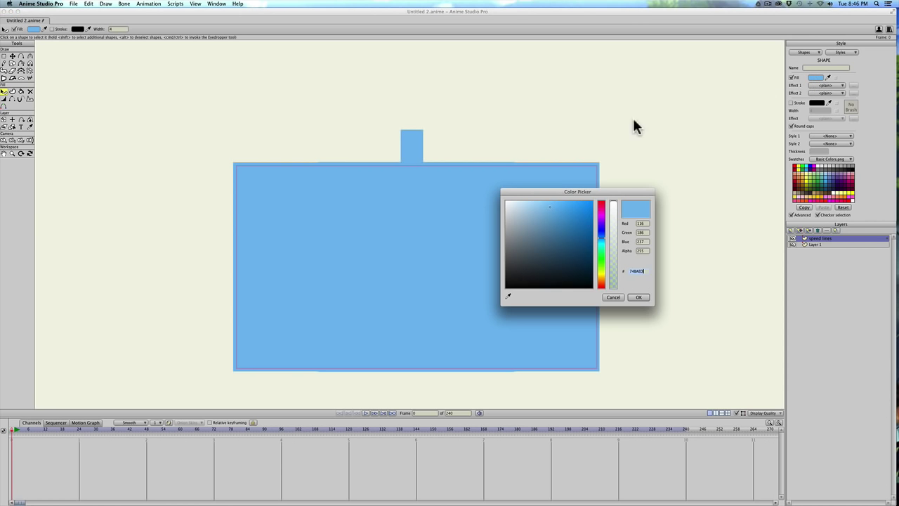
{"action": "left_click", "coordinate": [528, 200]}
{"action": "left_click", "coordinate": [527, 199]}
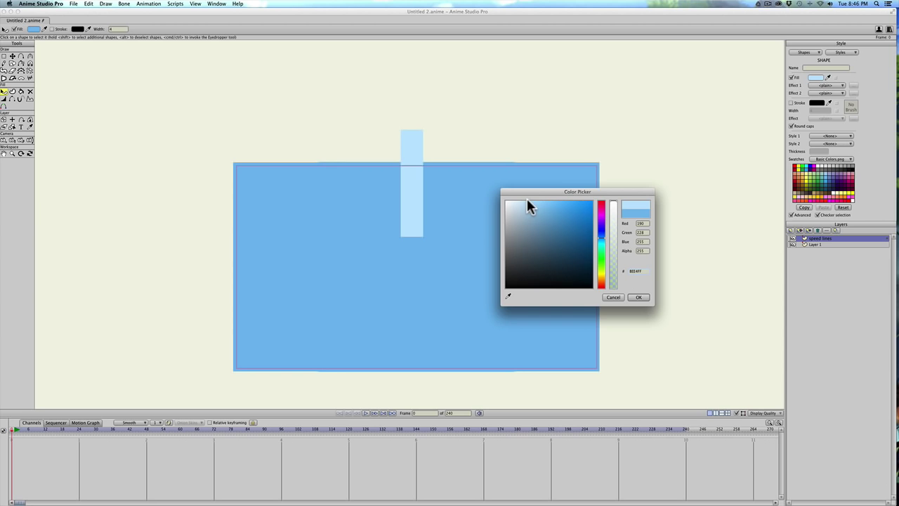
{"action": "left_click", "coordinate": [613, 246]}
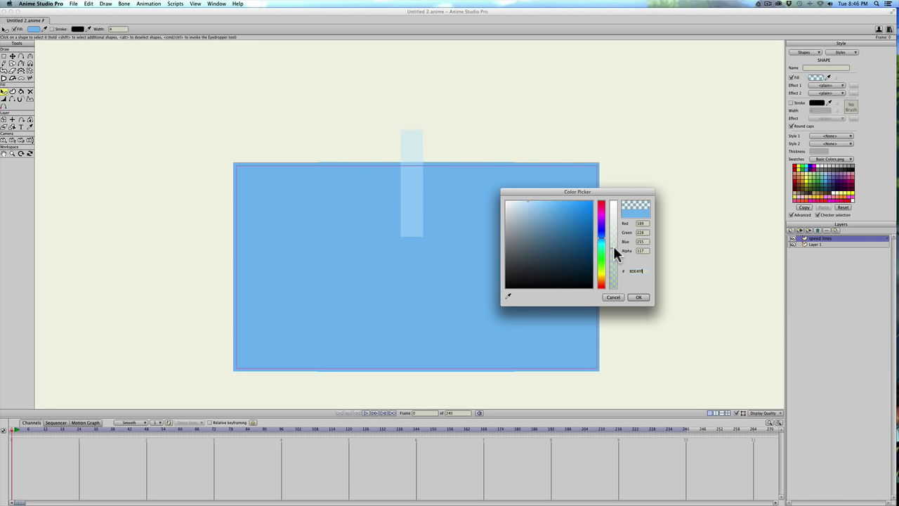
{"action": "left_click", "coordinate": [638, 297]}
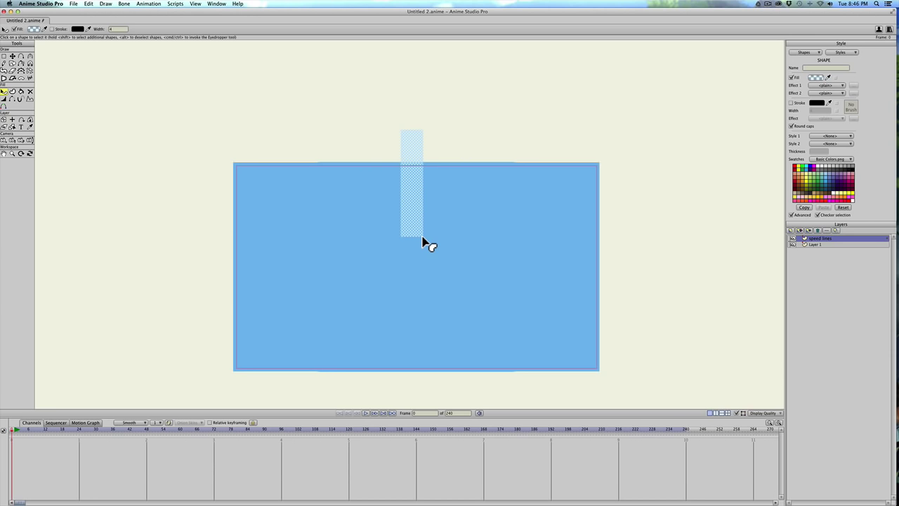
Step: Reshape the narrow rectangle into a tapering wedge with its tip at the frame's centre and a side point on each long edge
{"action": "key", "text": "t"}
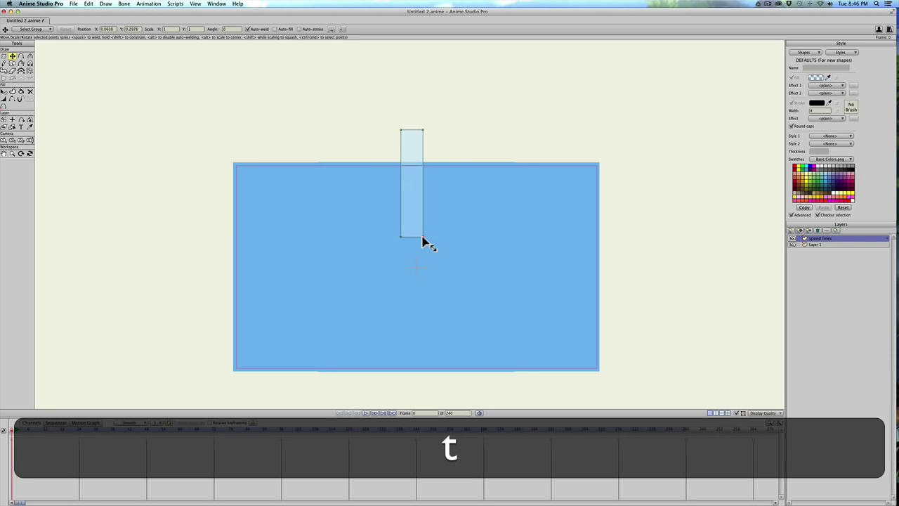
{"action": "left_click_drag", "start_coordinate": [423, 238], "coordinate": [415, 268]}
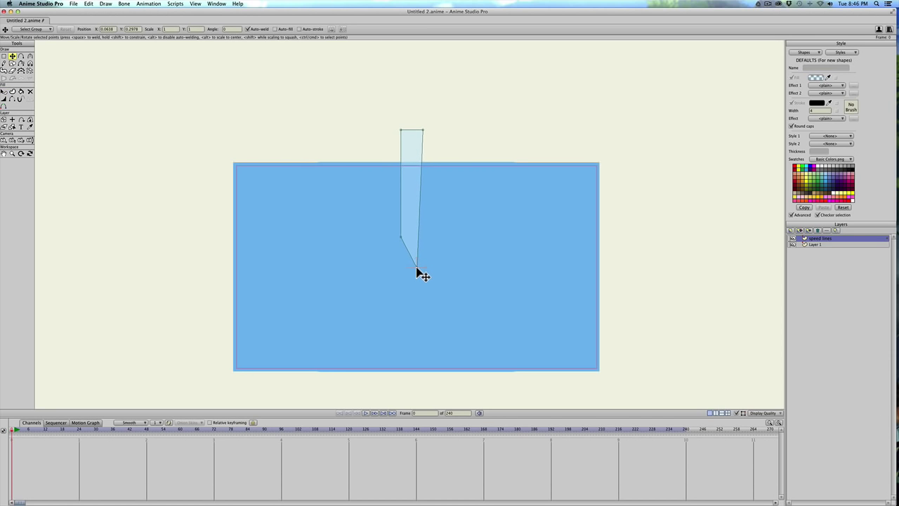
{"action": "key", "text": "a"}
{"action": "left_click", "coordinate": [423, 239]}
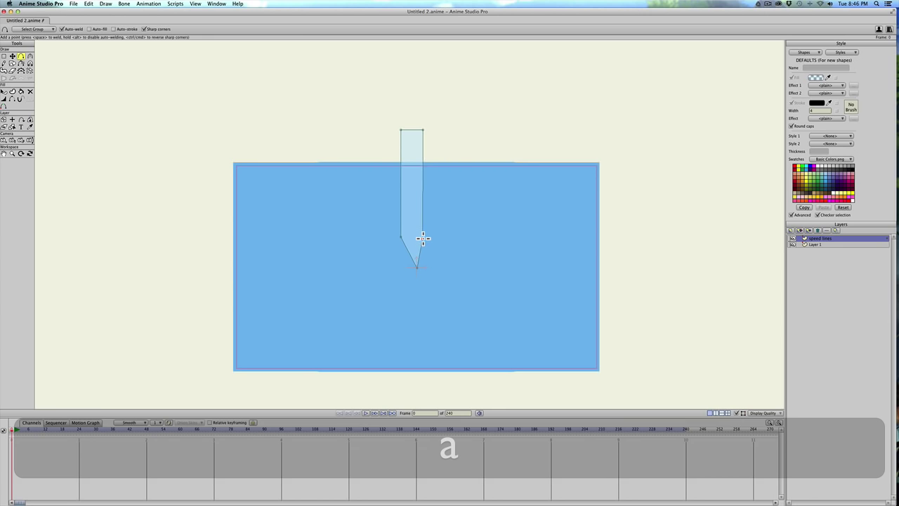
{"action": "left_click_drag", "start_coordinate": [423, 227], "coordinate": [407, 171]}
{"action": "key", "text": "t"}
{"action": "key", "text": "t"}
{"action": "left_click_drag", "start_coordinate": [421, 209], "coordinate": [423, 166]}
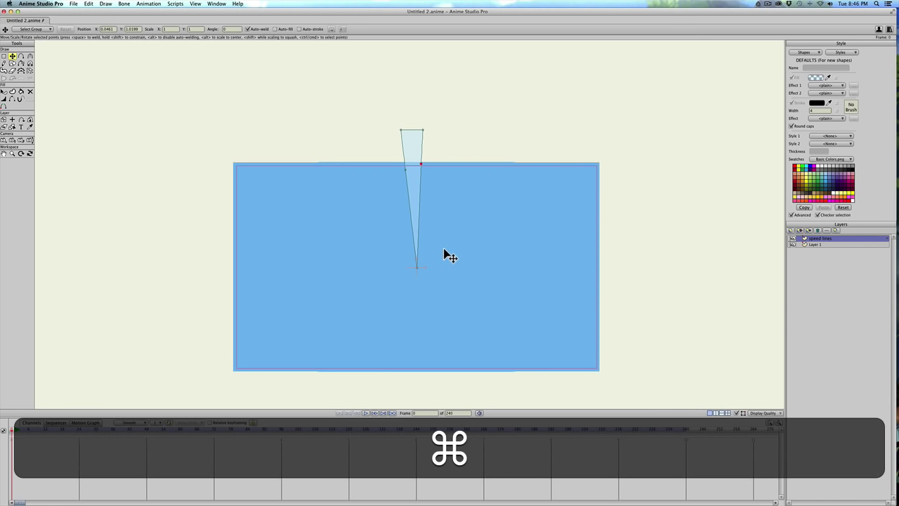
Step: Snap the wedge's tip exactly to the origin at X 0, Y 0 with the grid shown, and hide the grid
{"action": "key", "text": "super+g"}
{"action": "scroll", "coordinate": [424, 271], "scroll_direction": "up", "scroll_amount": 2}
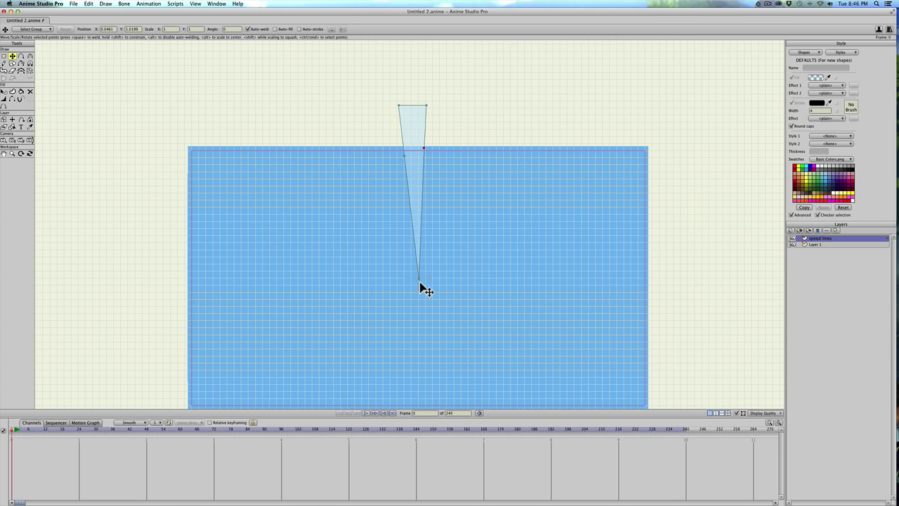
{"action": "key", "text": "t"}
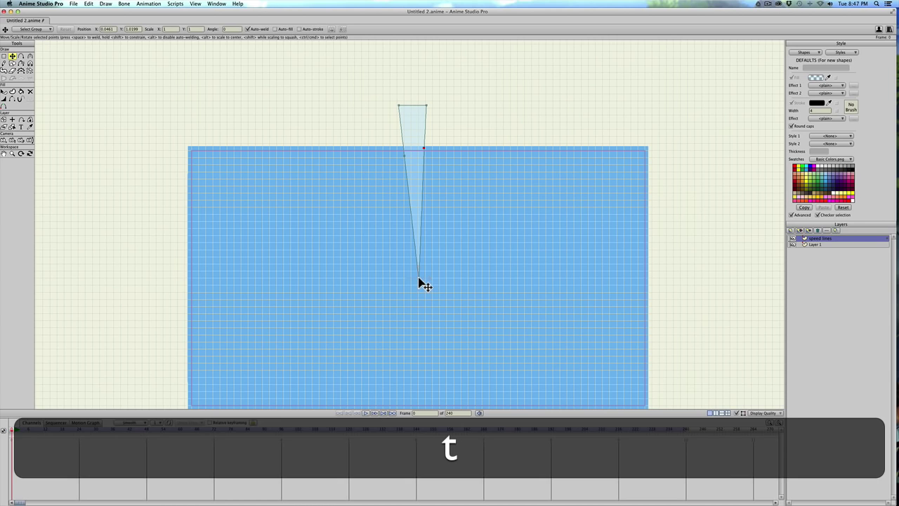
{"action": "mouse_move", "coordinate": [419, 277]}
{"action": "left_mouse_down"}
{"action": "mouse_move", "coordinate": [408, 280]}
{"action": "mouse_move", "coordinate": [418, 278]}
{"action": "left_mouse_up"}
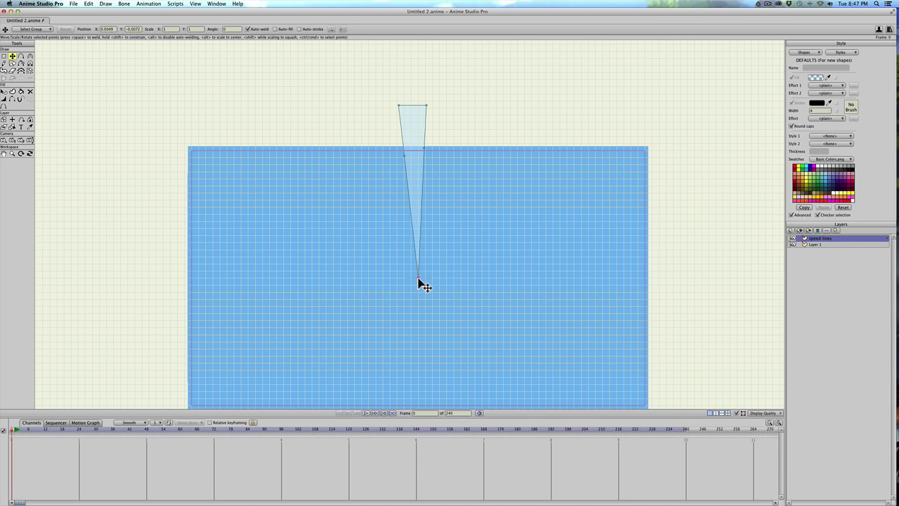
{"action": "scroll", "coordinate": [429, 175], "scroll_direction": "down", "scroll_amount": 2}
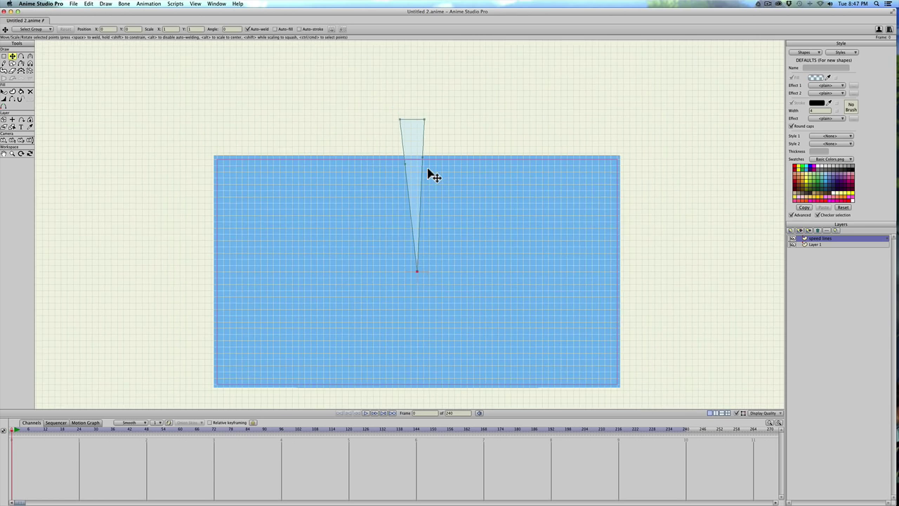
{"action": "key", "text": "super+g"}
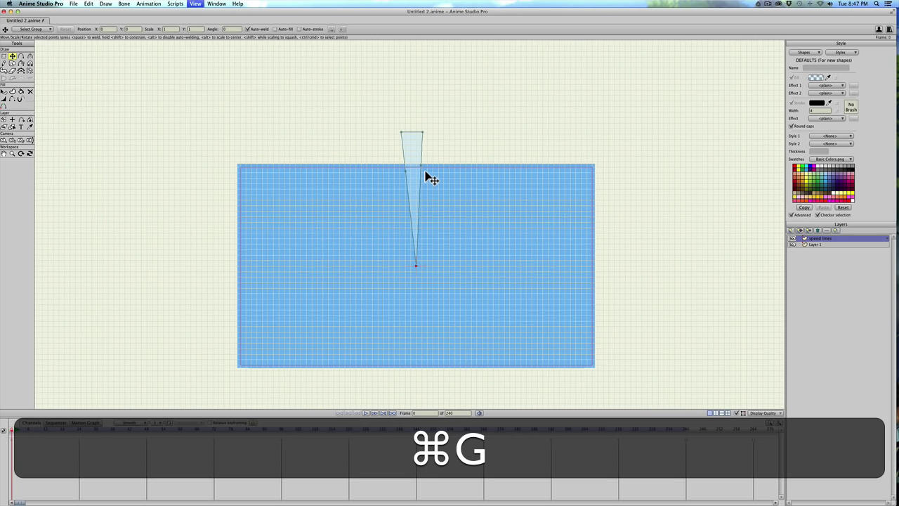
{"action": "key", "text": "super+f"}
Step: Stretch the wedge's wide end far above the frame and move its side points up beyond the frame's edge
{"action": "key", "text": "t"}
{"action": "left_click_drag", "start_coordinate": [423, 132], "coordinate": [422, 89]}
{"action": "left_click_drag", "start_coordinate": [402, 133], "coordinate": [406, 89]}
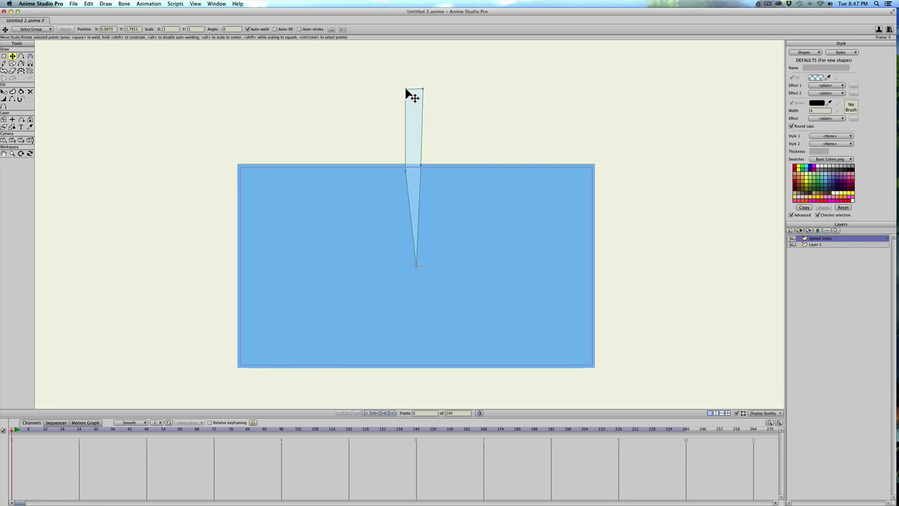
{"action": "key", "text": "t"}
{"action": "left_click_drag", "start_coordinate": [406, 173], "coordinate": [410, 145]}
{"action": "key", "text": "t"}
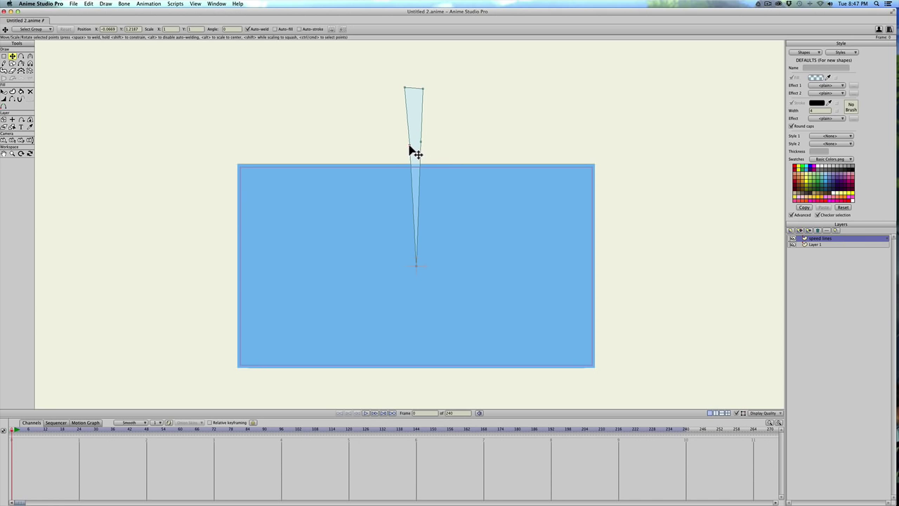
Step: Delete the wedge's two intermediate side points and narrow its outer end into a long thin spike
{"action": "key", "text": "BackSpace"}
{"action": "key", "text": "BackSpace"}
{"action": "left_click_drag", "start_coordinate": [423, 90], "coordinate": [408, 80]}
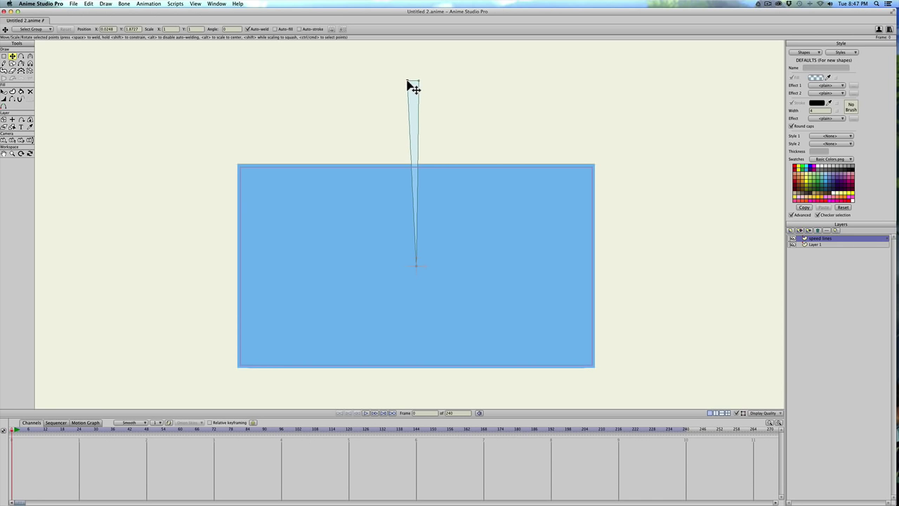
Step: Add a particle layer, place the speed lines layer inside it and select the particle layer
{"action": "left_click", "coordinate": [790, 230]}
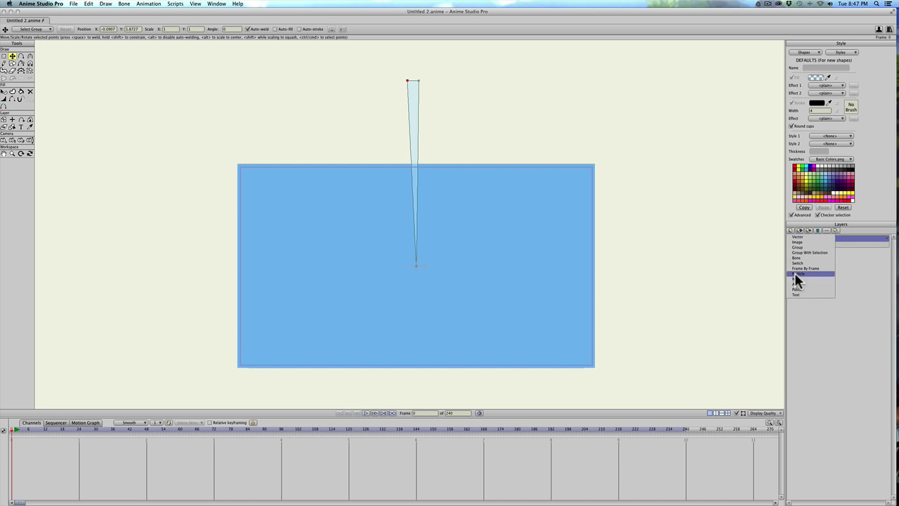
{"action": "left_click", "coordinate": [798, 274]}
{"action": "left_click", "coordinate": [815, 244]}
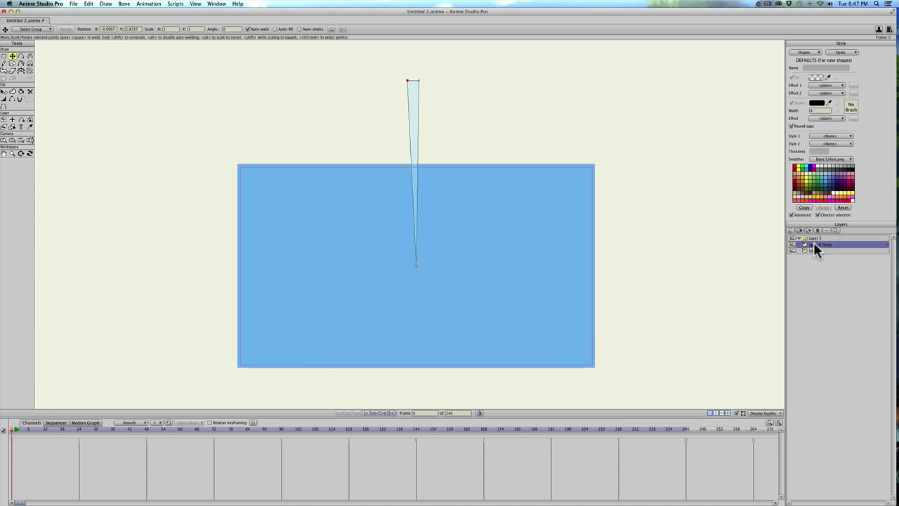
{"action": "left_click_drag", "start_coordinate": [820, 244], "coordinate": [820, 239]}
{"action": "left_click", "coordinate": [812, 239]}
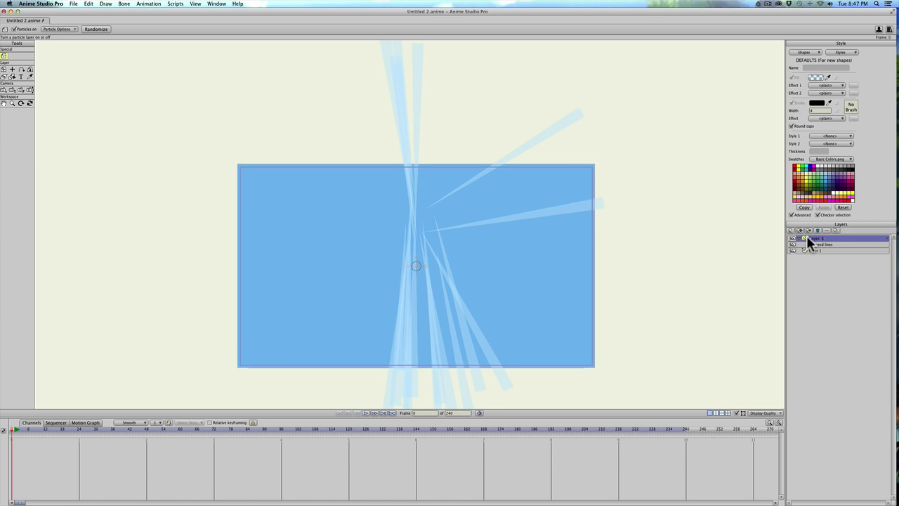
Step: Play the animation and set the particle layer's preview particles to 100
{"action": "left_click", "coordinate": [17, 429]}
{"action": "key", "text": "space"}
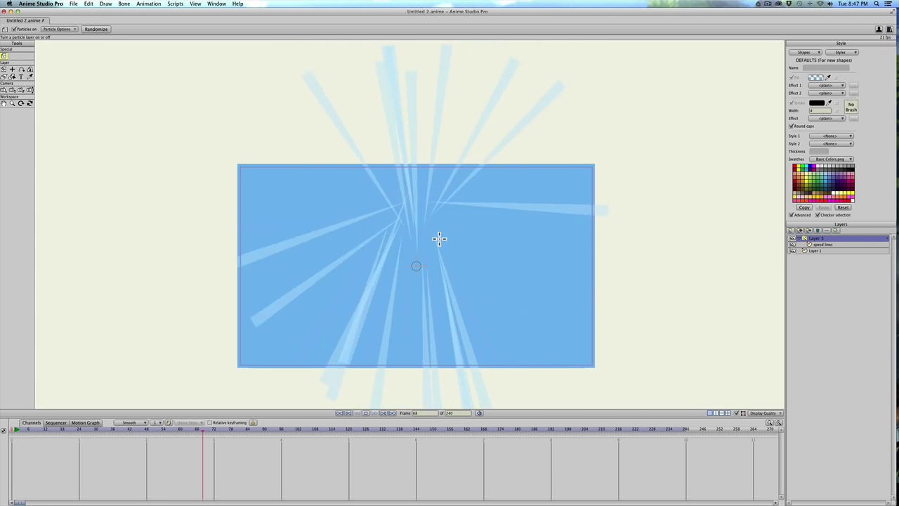
{"action": "left_click", "coordinate": [61, 26]}
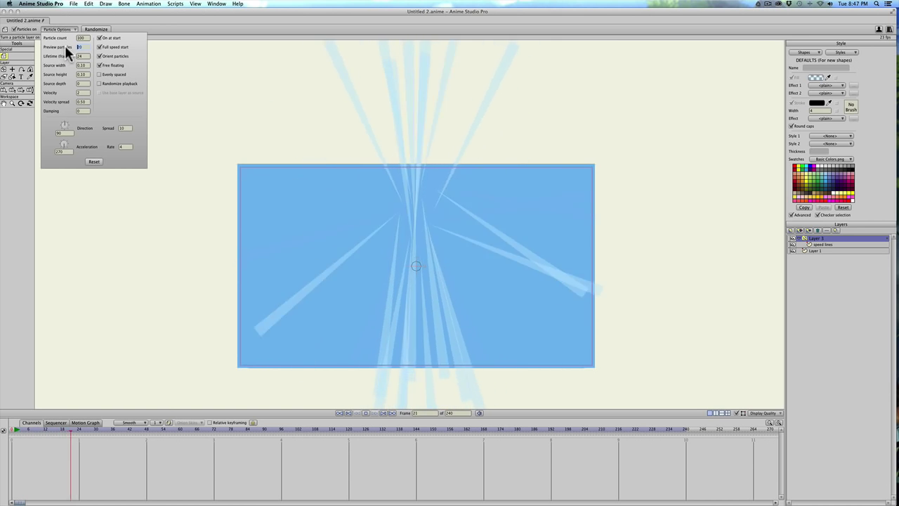
{"action": "double_click", "coordinate": [76, 46]}
{"action": "type", "text": "100"}
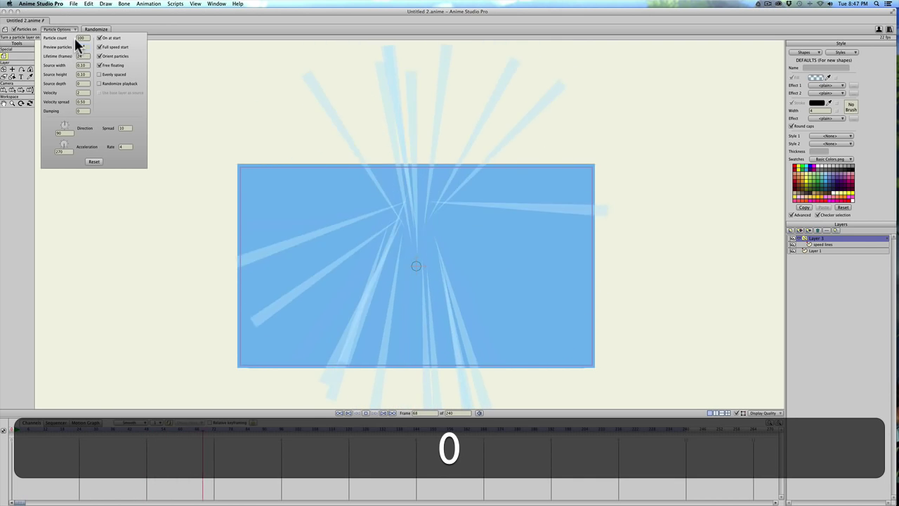
Step: Set the particle lifetime to 12 frames
{"action": "left_click", "coordinate": [85, 55]}
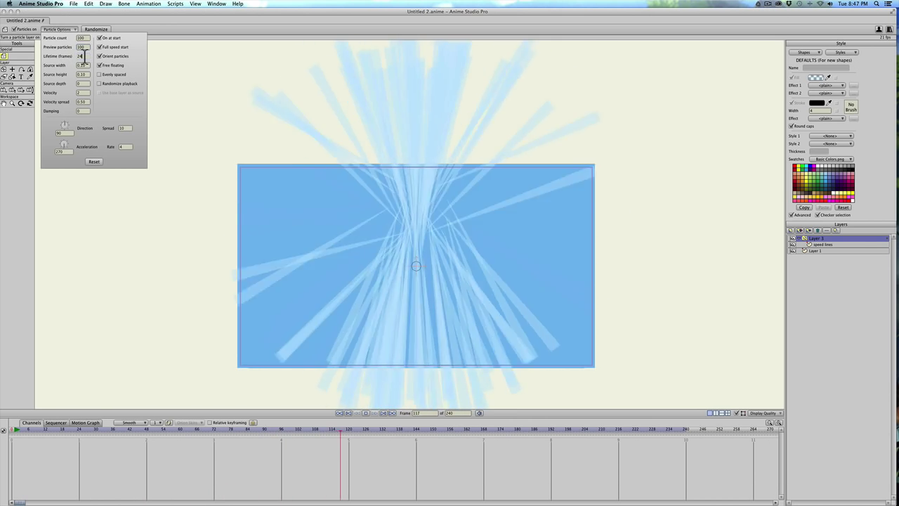
{"action": "left_click_drag", "start_coordinate": [85, 55], "coordinate": [72, 53]}
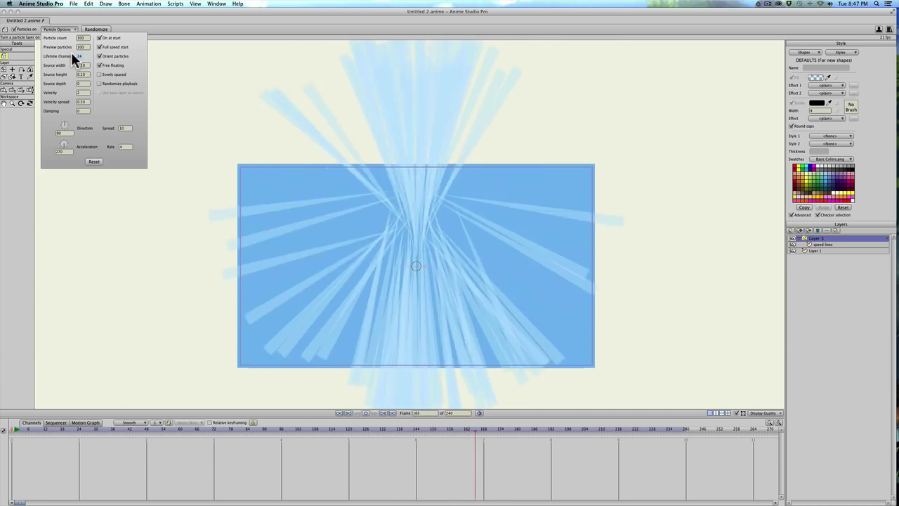
{"action": "double_click", "coordinate": [80, 56]}
{"action": "type", "text": "12"}
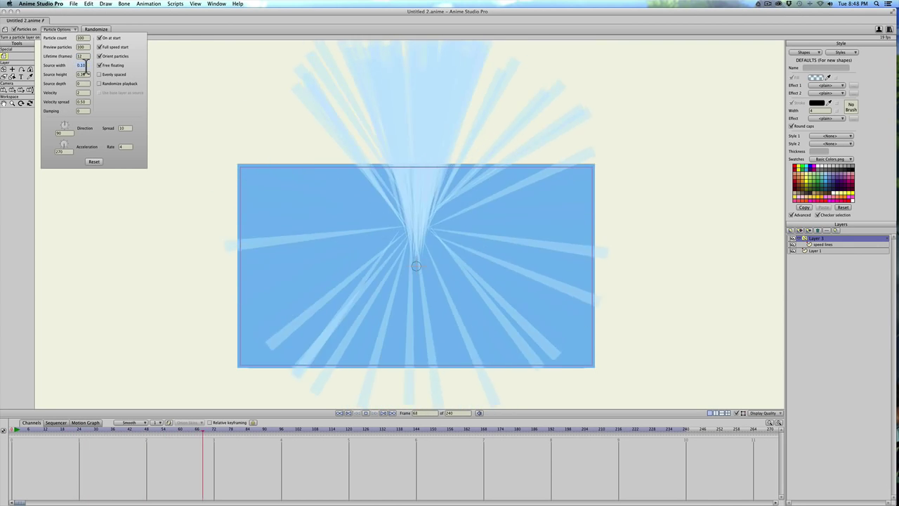
Step: Set the particles' source width, source height and velocity to 0
{"action": "type", "text": "0.5"}
{"action": "type", "text": "0"}
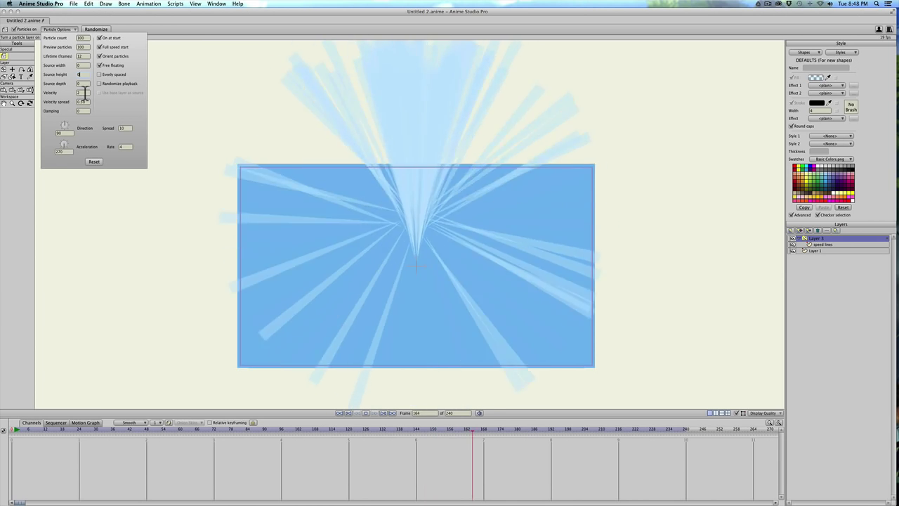
{"action": "left_click_drag", "start_coordinate": [84, 92], "coordinate": [66, 92]}
{"action": "type", "text": "0"}
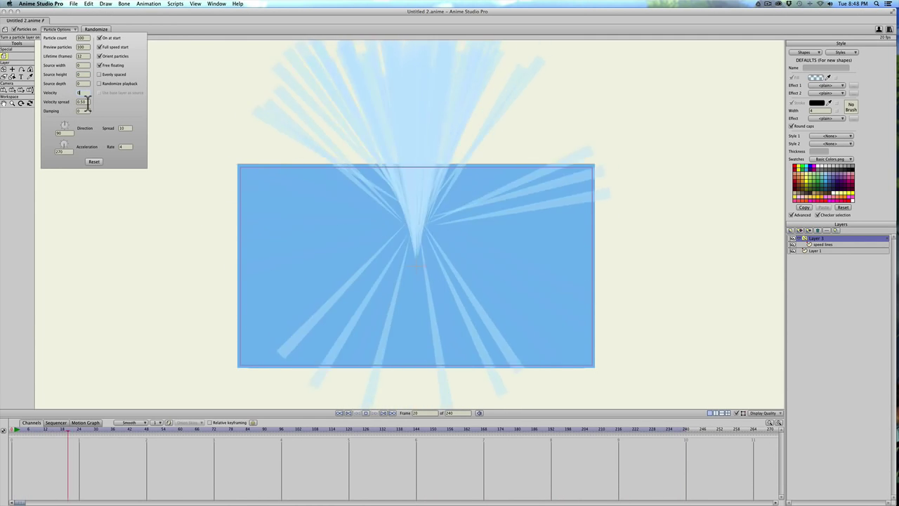
Step: Lower the particles' velocity spread and set the direction angle, acceleration angle and acceleration rate to 0
{"action": "left_click", "coordinate": [87, 103]}
{"action": "scroll", "coordinate": [88, 103], "scroll_direction": "down", "scroll_amount": 5}
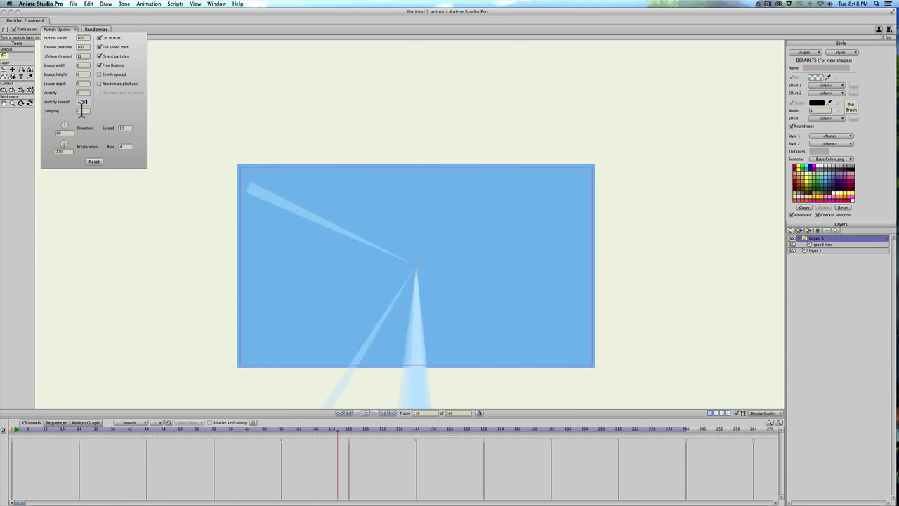
{"action": "double_click", "coordinate": [61, 132]}
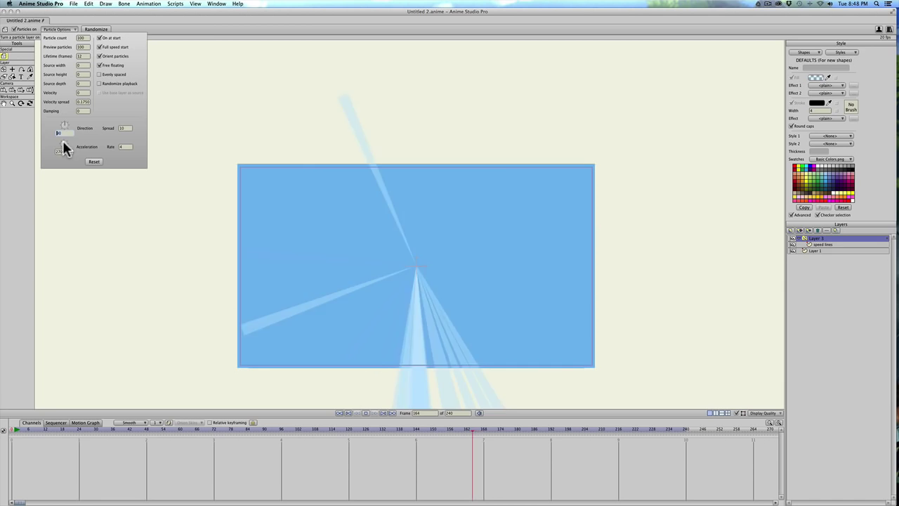
{"action": "type", "text": "0"}
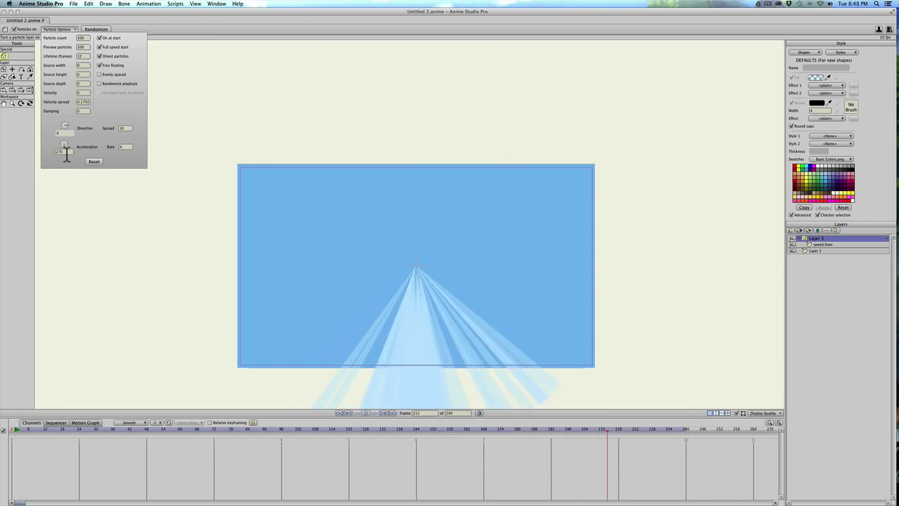
{"action": "double_click", "coordinate": [67, 152]}
{"action": "type", "text": "0"}
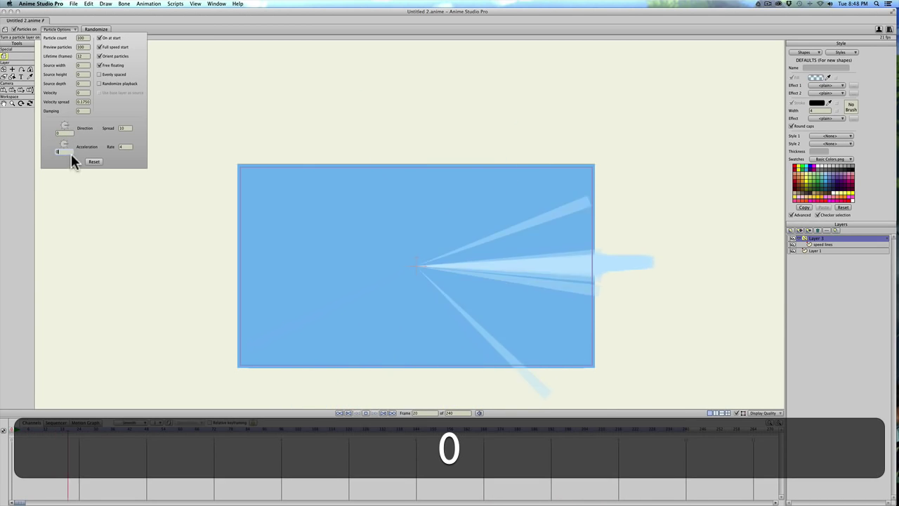
{"action": "double_click", "coordinate": [123, 147]}
{"action": "type", "text": "0"}
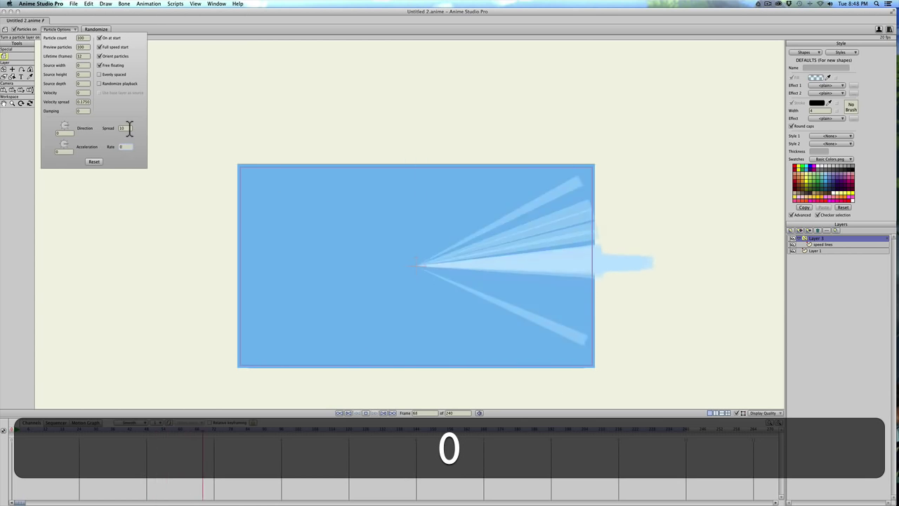
Step: Widen the particles' direction spread to about 108.78 so the lines radiate all around, and raise the velocity spread
{"action": "double_click", "coordinate": [124, 129]}
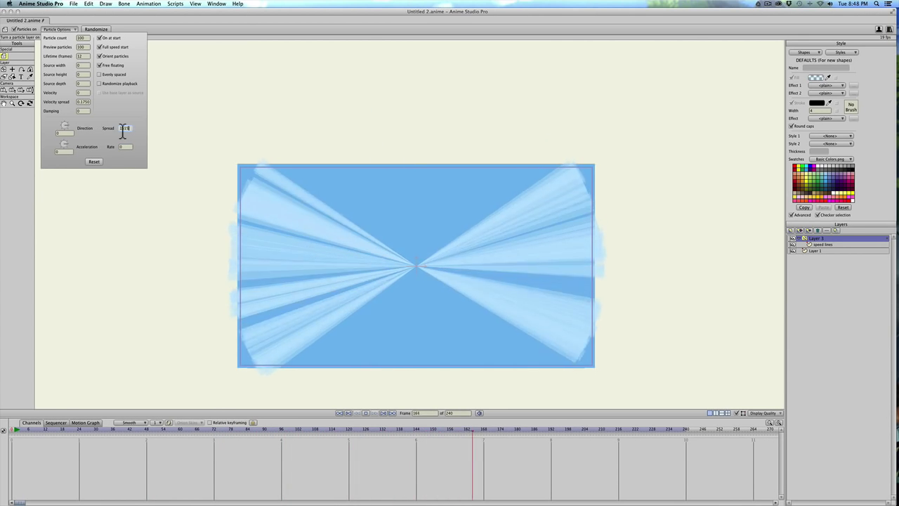
{"action": "scroll", "coordinate": [124, 129], "scroll_direction": "up", "scroll_amount": 10}
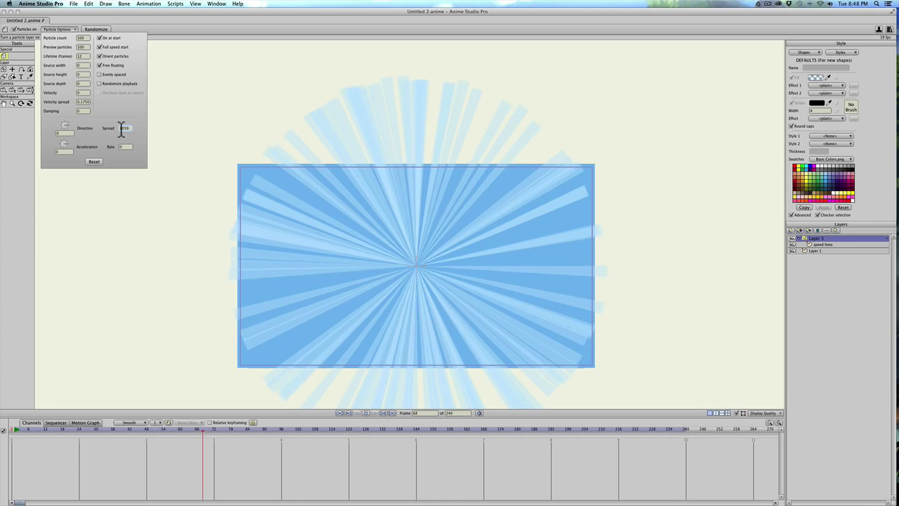
{"action": "left_click", "coordinate": [83, 103]}
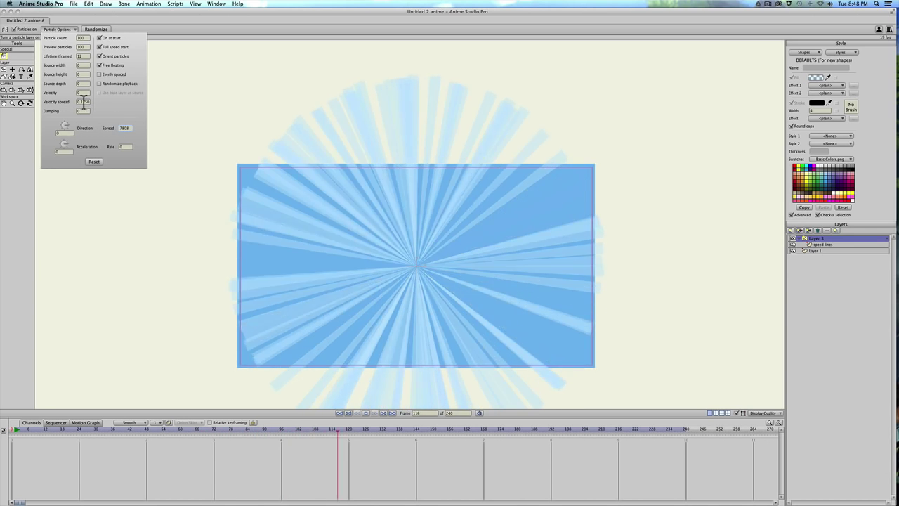
{"action": "scroll", "coordinate": [83, 102], "scroll_direction": "up", "scroll_amount": 3}
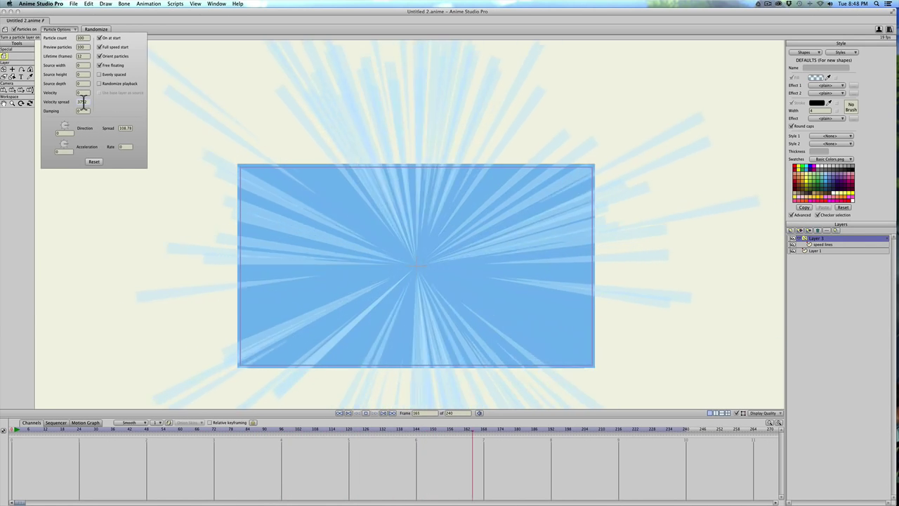
{"action": "scroll", "coordinate": [82, 103], "scroll_direction": "up", "scroll_amount": 2}
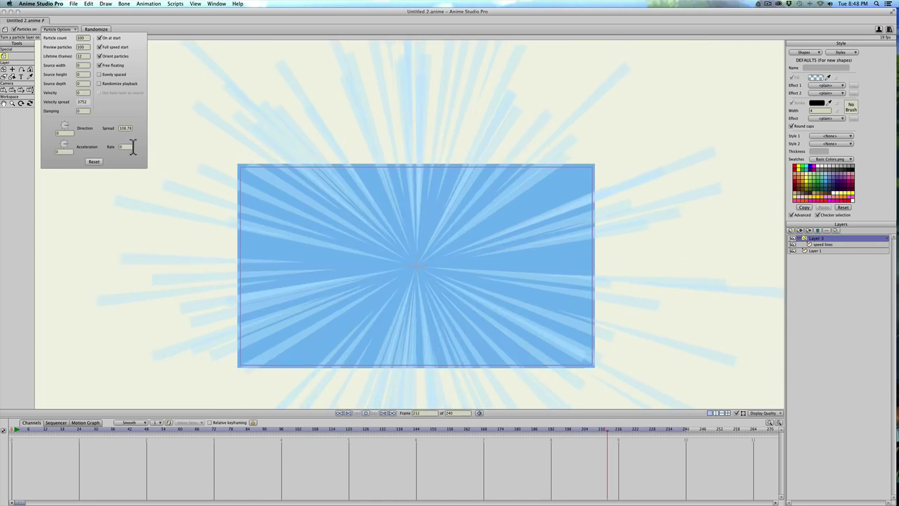
{"action": "left_click", "coordinate": [124, 129]}
{"action": "scroll", "coordinate": [124, 130], "scroll_direction": "down", "scroll_amount": 3}
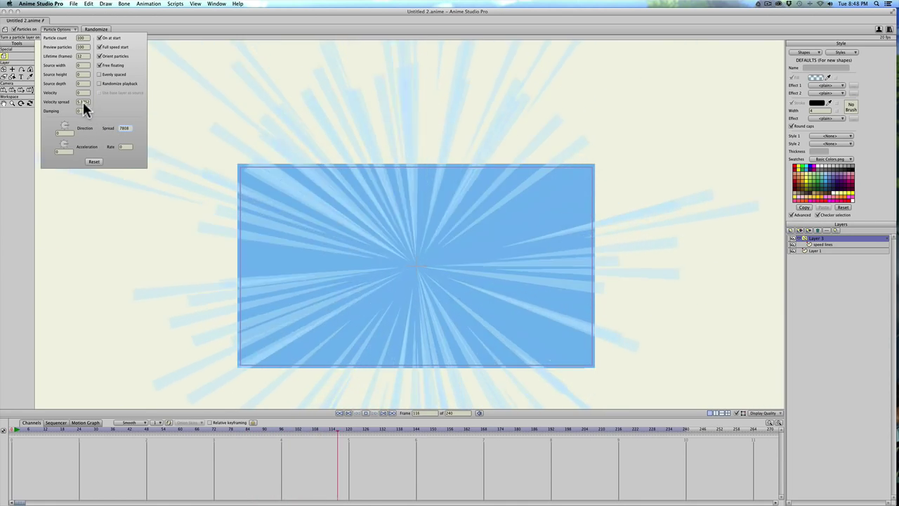
Step: Set the particles' velocity spread to 550 and close the particle options
{"action": "left_click", "coordinate": [83, 104]}
{"action": "type", "text": "400"}
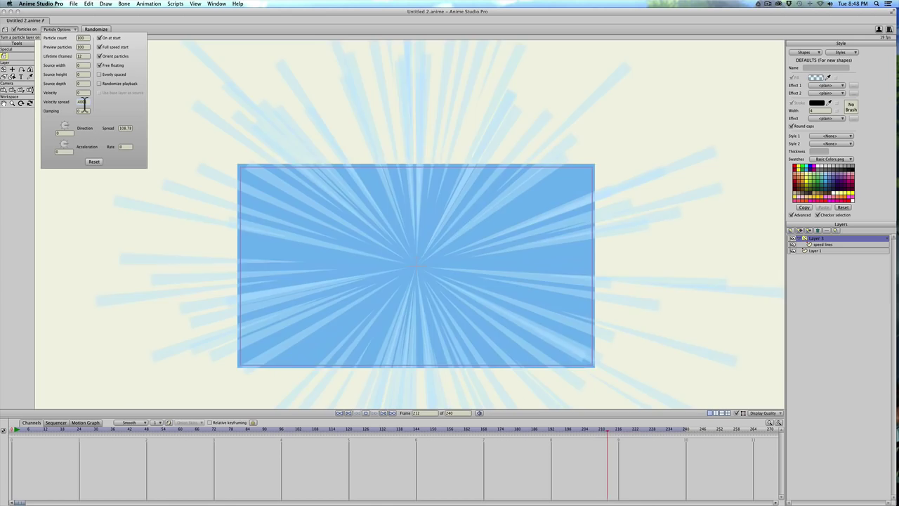
{"action": "key", "text": "BackSpace"}
{"action": "key", "text": "BackSpace"}
{"action": "key", "text": "BackSpace"}
{"action": "type", "text": "550"}
{"action": "left_click", "coordinate": [113, 201]}
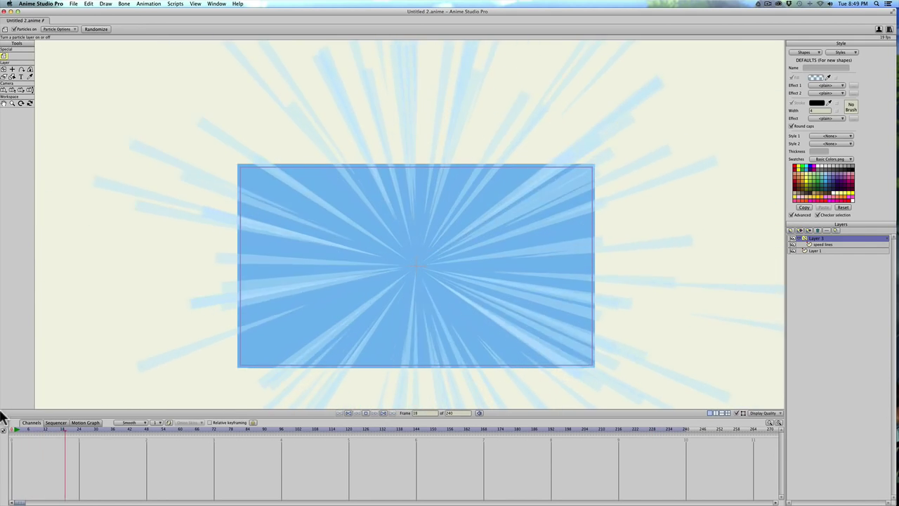
Step: Return to frame 0 and lengthen the tapered shape on the speed lines layer by moving its two outer points upward
{"action": "left_click_drag", "start_coordinate": [24, 430], "coordinate": [6, 431]}
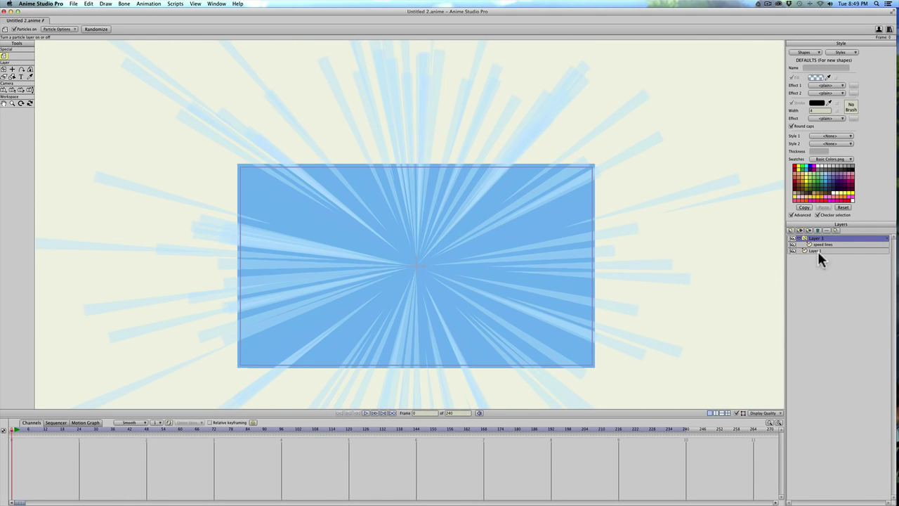
{"action": "left_click", "coordinate": [824, 245]}
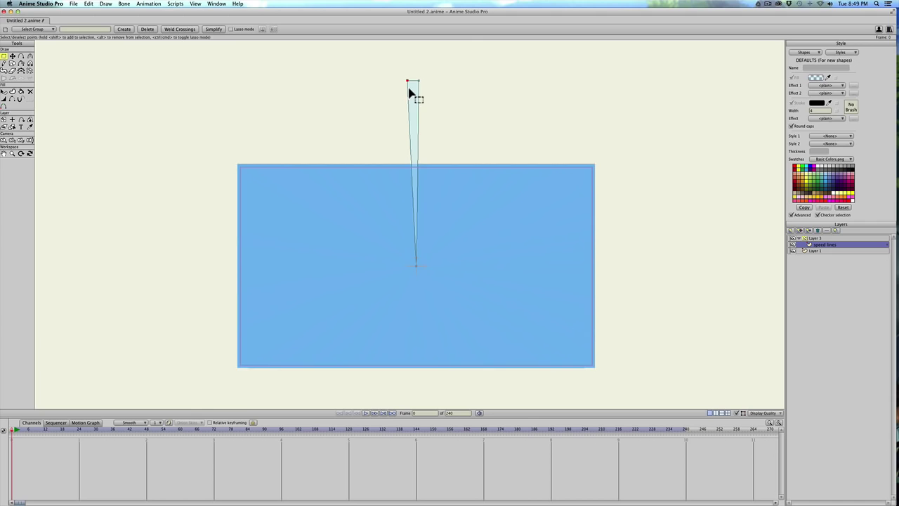
{"action": "key", "text": "t"}
{"action": "left_click_drag", "start_coordinate": [405, 85], "coordinate": [410, 56]}
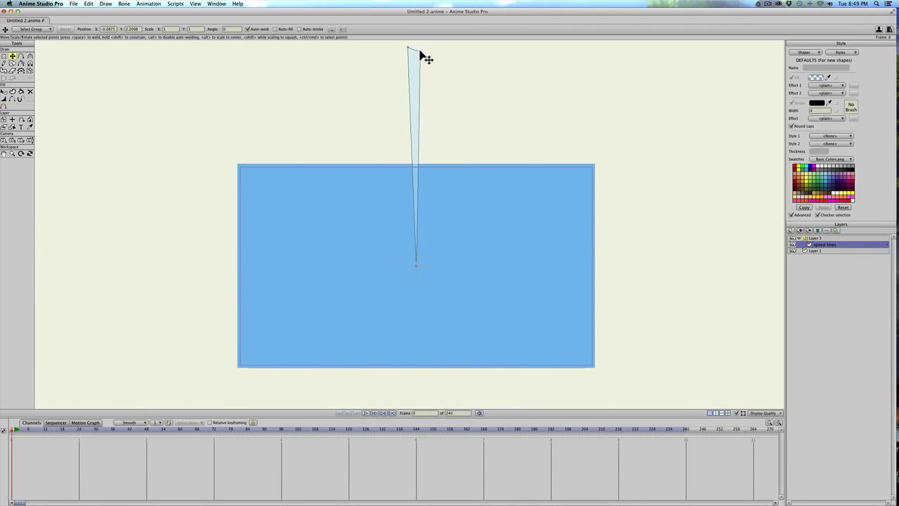
Step: Select the particle layer, preview the animation of the lengthened lines and return to frame 0
{"action": "left_click", "coordinate": [815, 239]}
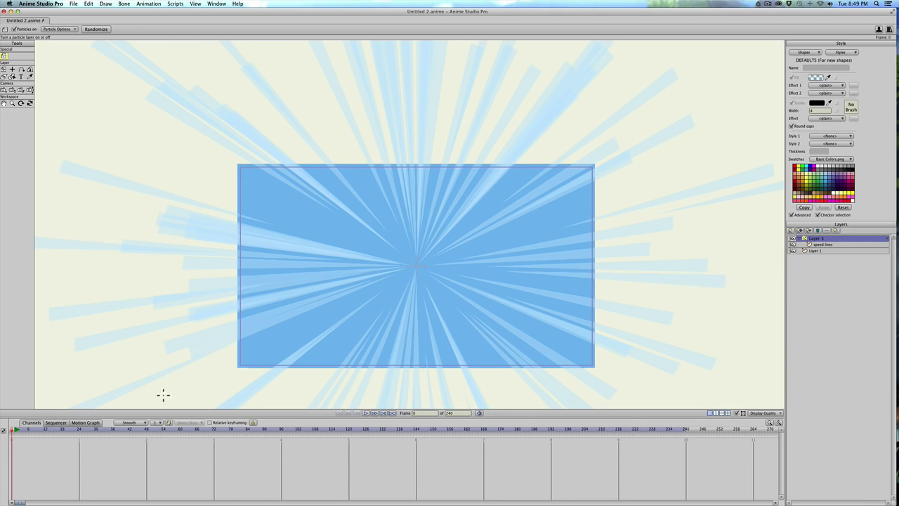
{"action": "left_click_drag", "start_coordinate": [14, 429], "coordinate": [99, 431]}
{"action": "key", "text": "space"}
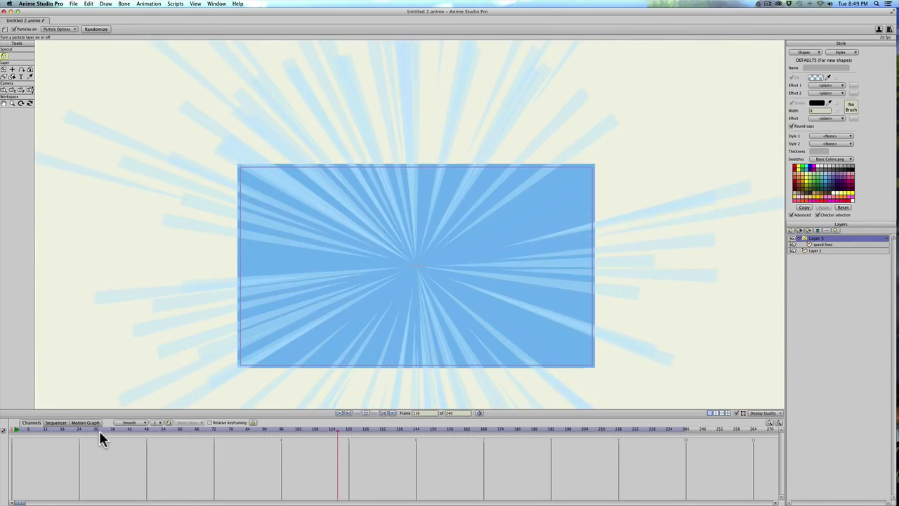
{"action": "key", "text": "space"}
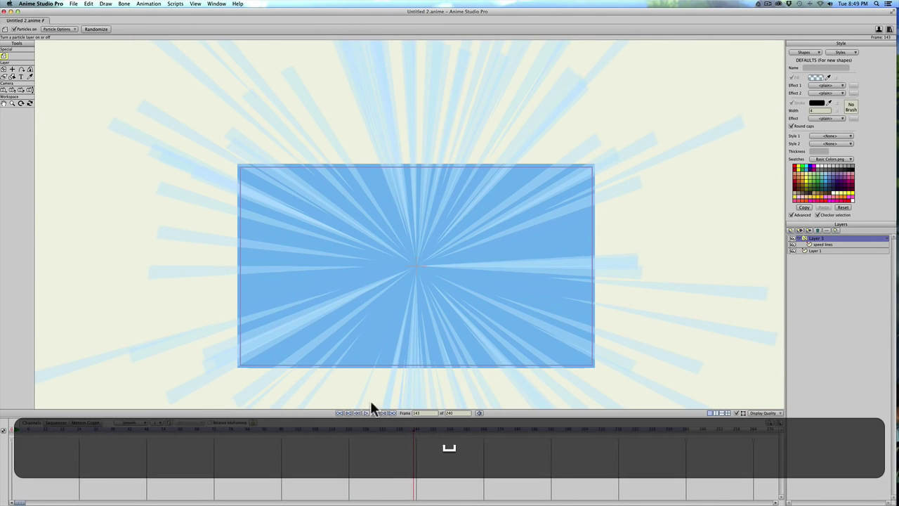
{"action": "left_click", "coordinate": [10, 429]}
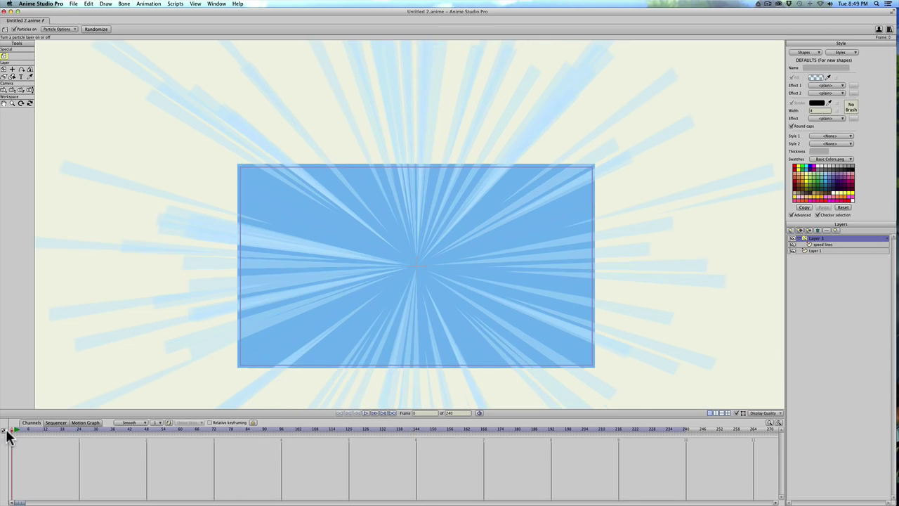
Step: Set the speed lines layer's blending mode to Add
{"action": "double_click", "coordinate": [834, 242]}
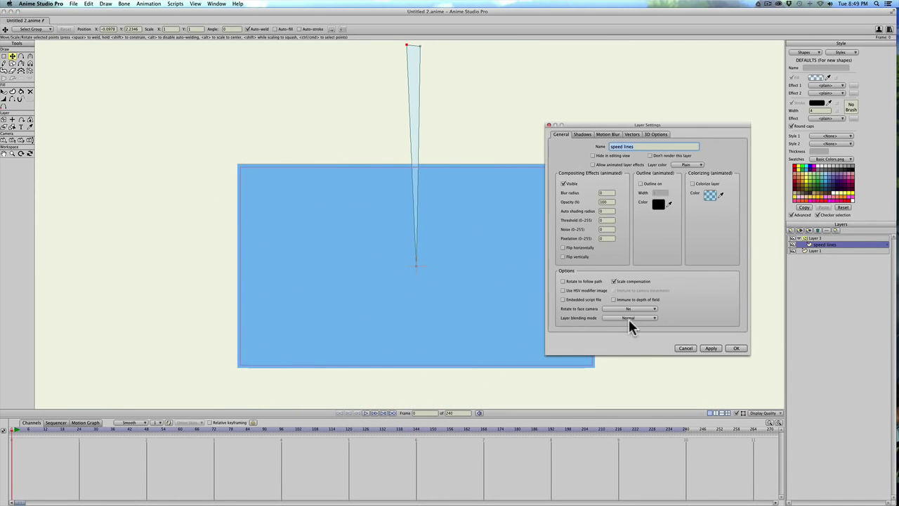
{"action": "left_click", "coordinate": [628, 320]}
{"action": "left_click", "coordinate": [627, 345]}
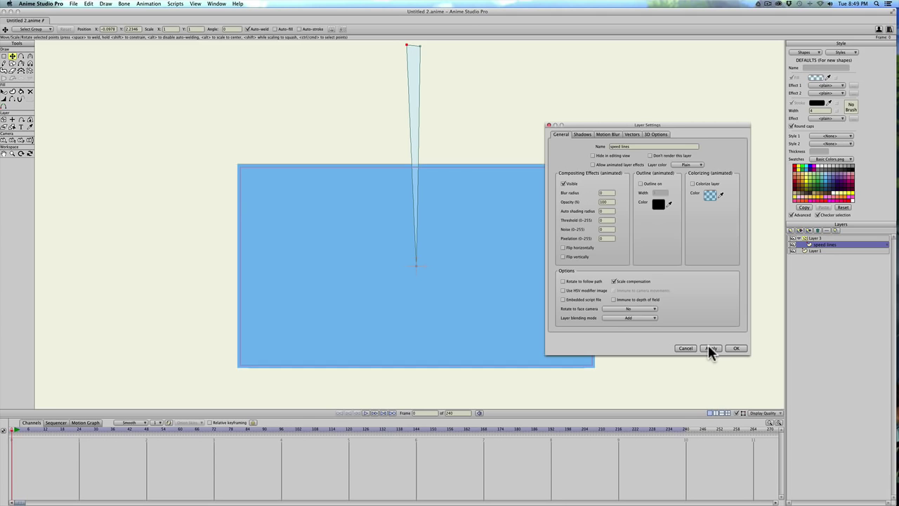
{"action": "left_click", "coordinate": [736, 348]}
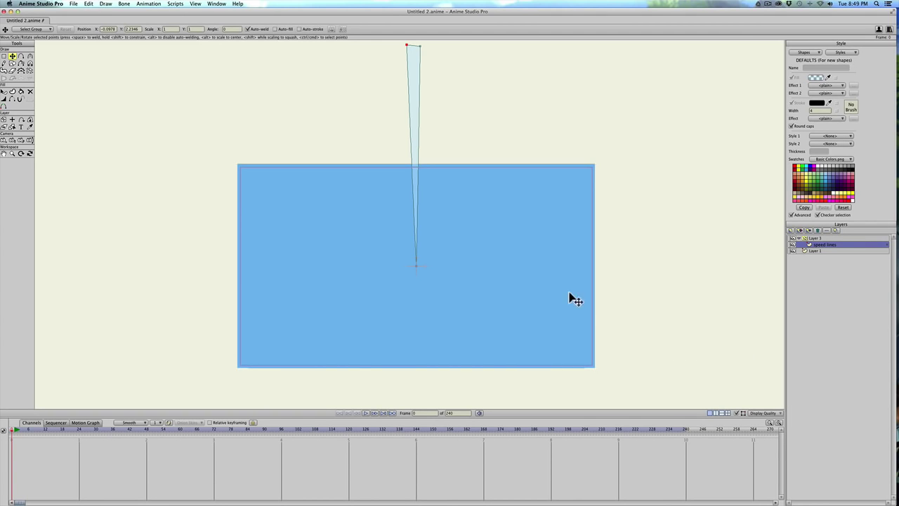
Step: Select the particle layer, render frame 0 to examine the additive blending and close the render
{"action": "left_click", "coordinate": [823, 239]}
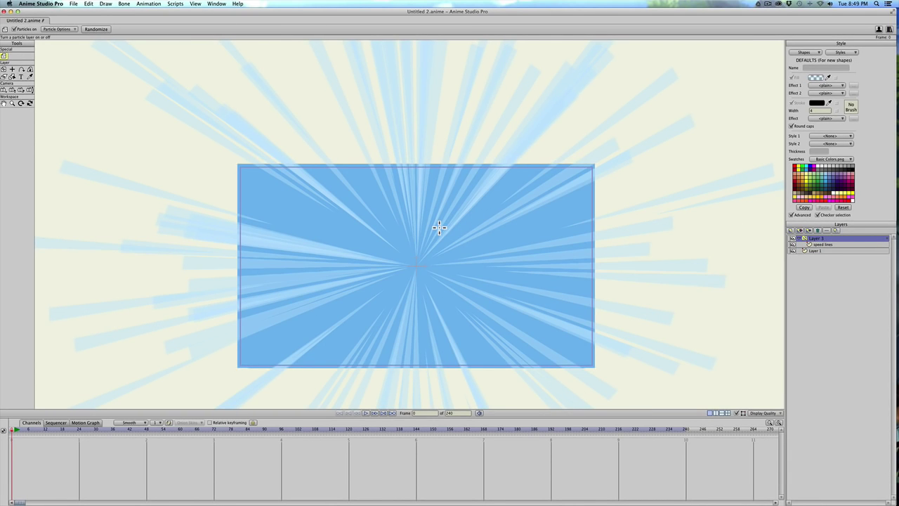
{"action": "key", "text": "super+r"}
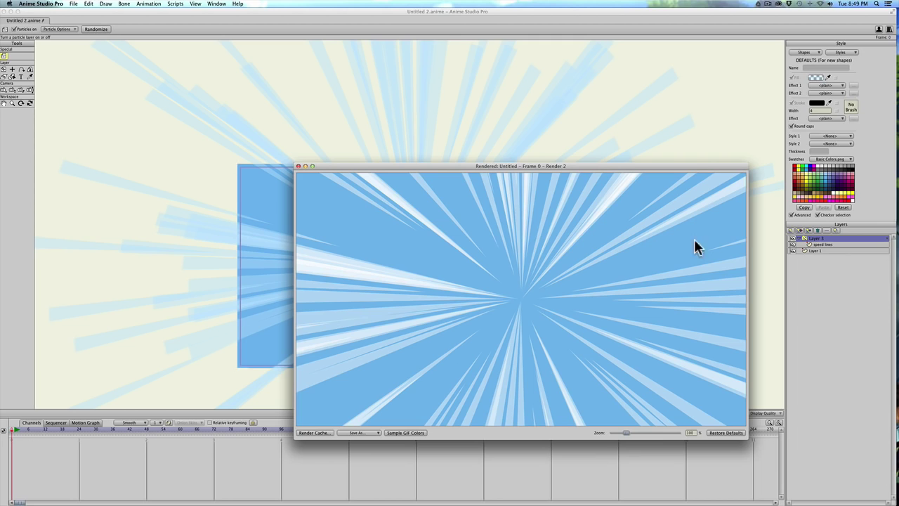
{"action": "left_click", "coordinate": [298, 167]}
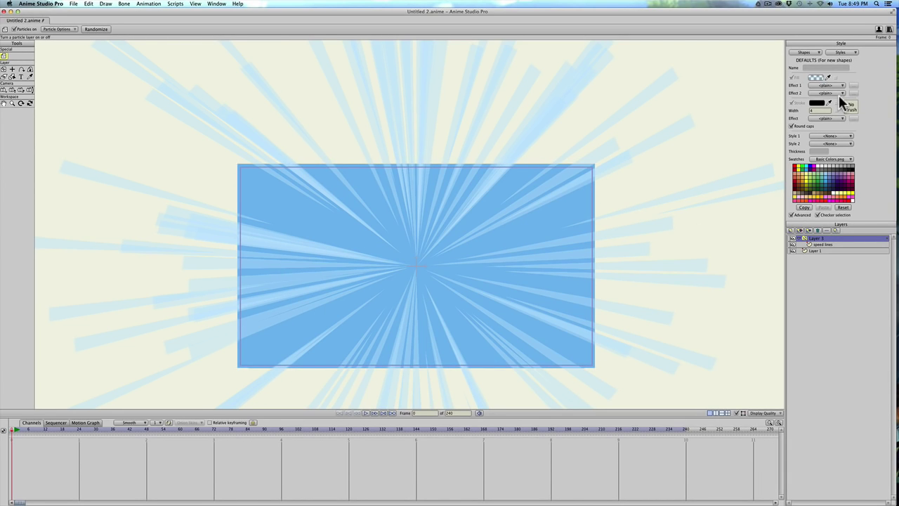
Step: Give the tapered shape on the speed lines layer a Soft Edge fill effect with a blur radius of 2
{"action": "left_click", "coordinate": [827, 244]}
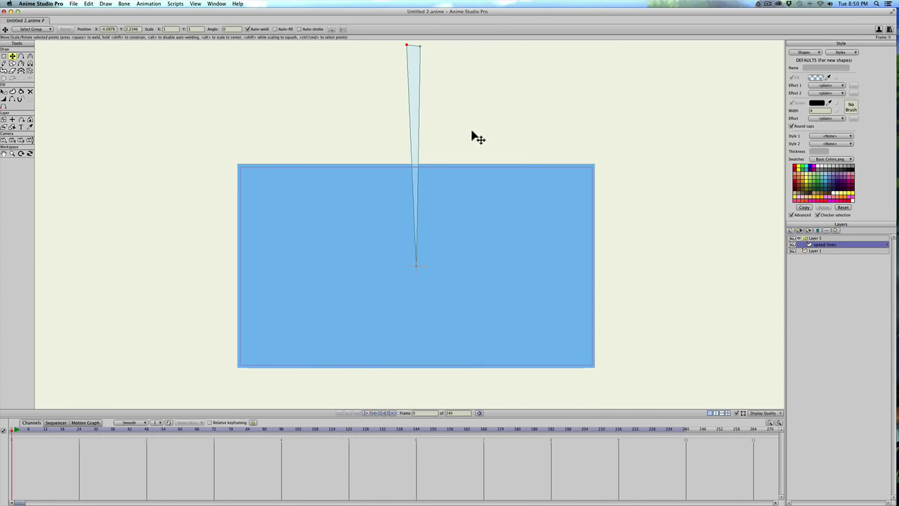
{"action": "key", "text": "q"}
{"action": "left_click", "coordinate": [414, 102]}
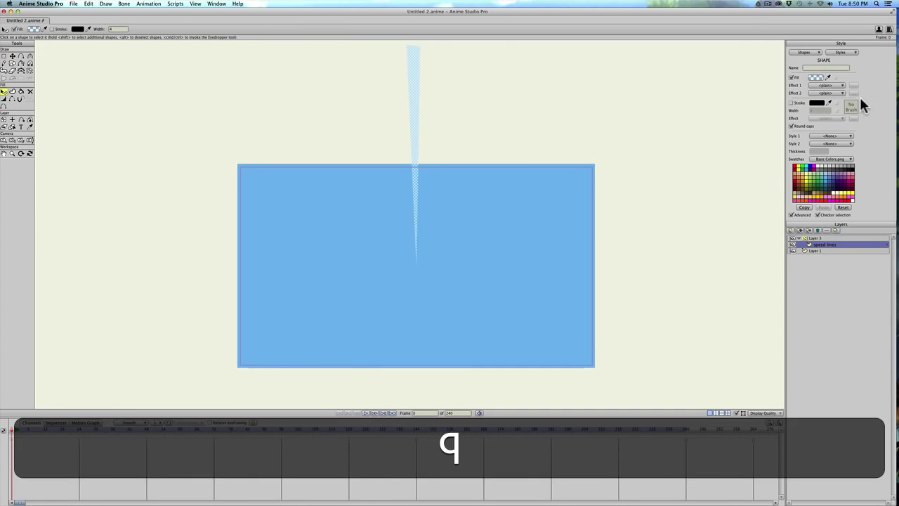
{"action": "left_click", "coordinate": [818, 83]}
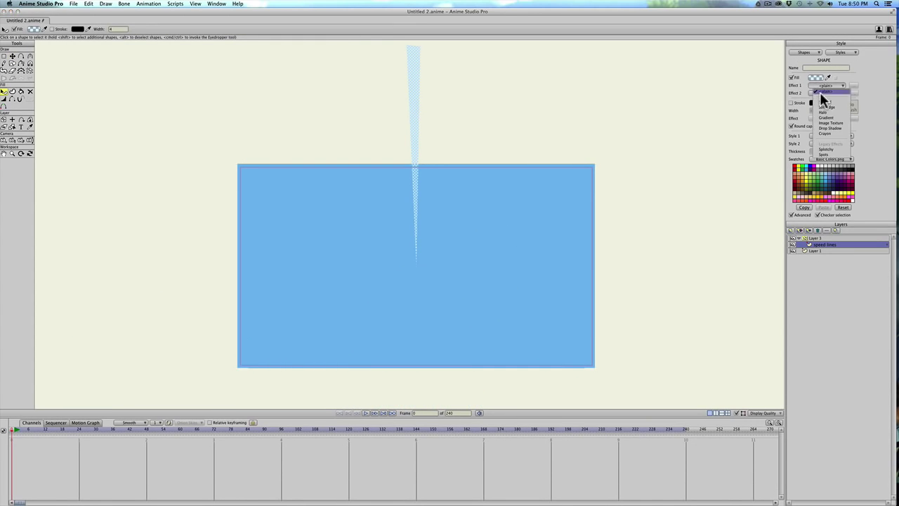
{"action": "left_click", "coordinate": [826, 107]}
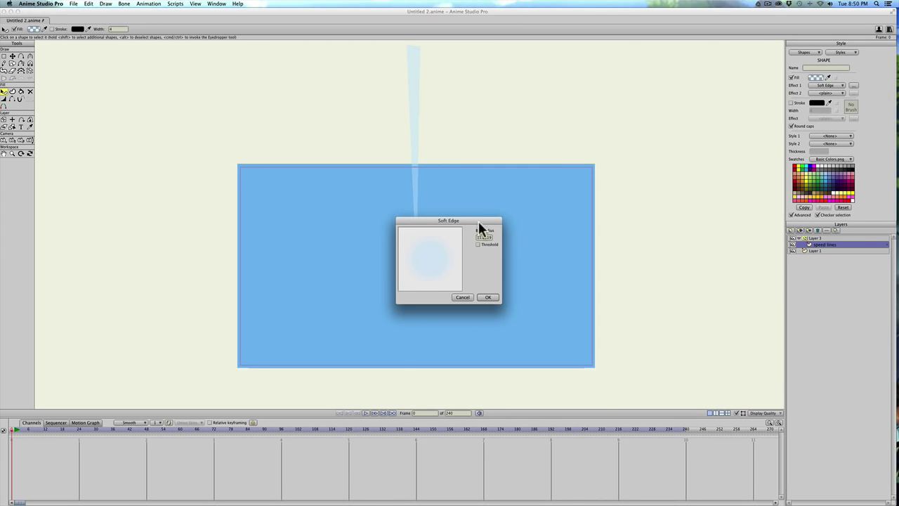
{"action": "left_click_drag", "start_coordinate": [493, 237], "coordinate": [476, 236]}
{"action": "type", "text": "2"}
{"action": "left_click", "coordinate": [485, 296]}
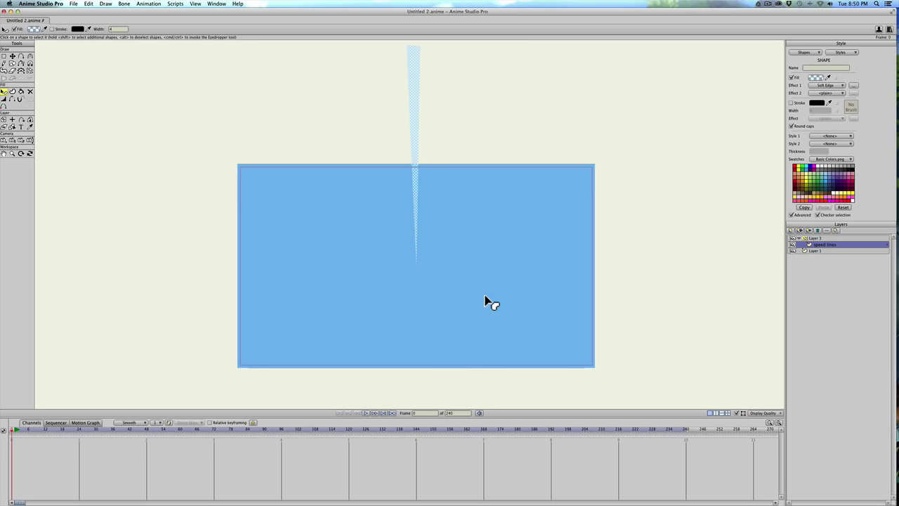
Step: Select the particle layer, render frame 0 to examine the soft edges, close the render and collapse the particle layer
{"action": "left_click", "coordinate": [822, 238]}
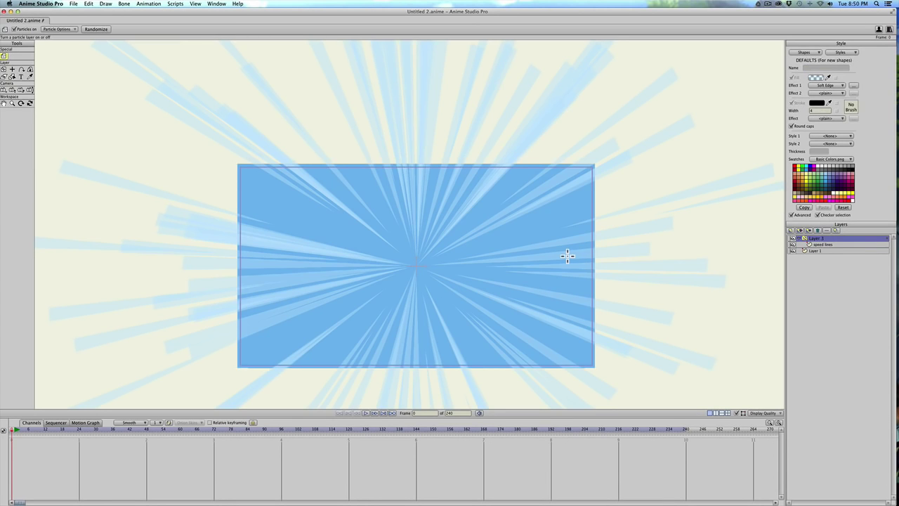
{"action": "key", "text": "super+r"}
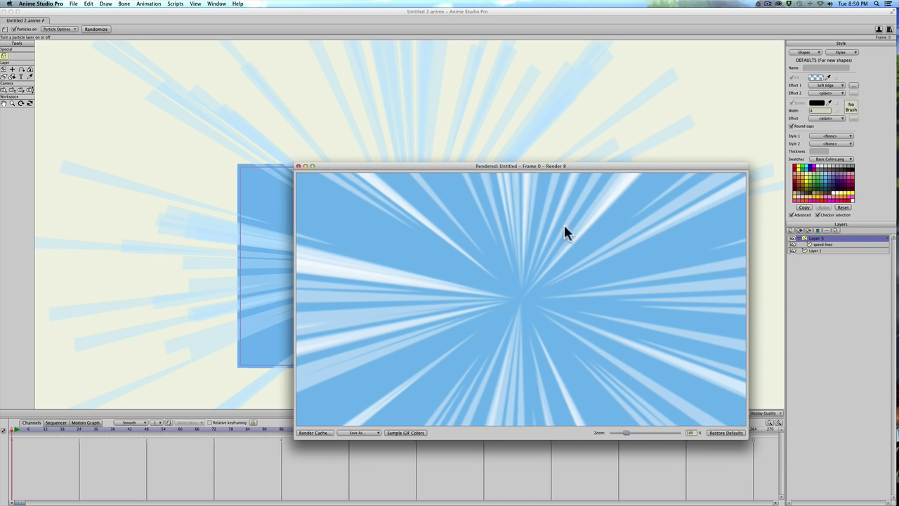
{"action": "left_click", "coordinate": [298, 167]}
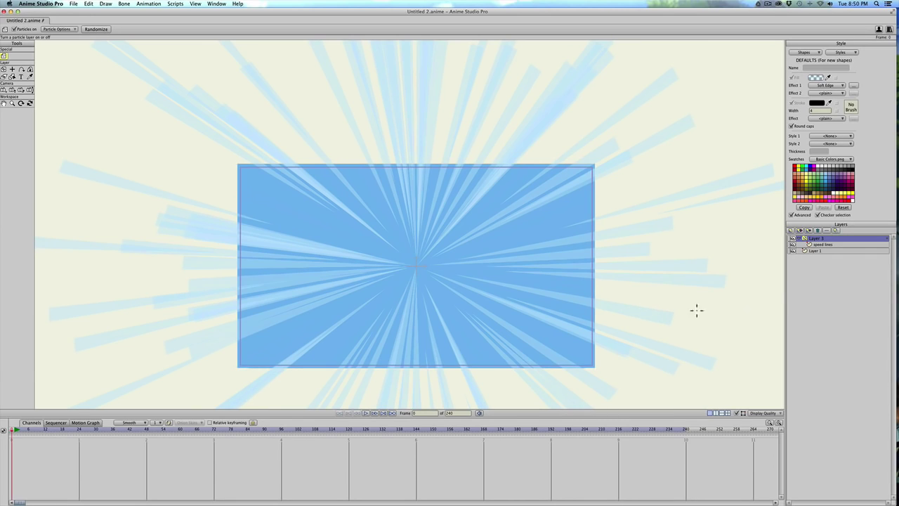
{"action": "left_click", "coordinate": [798, 237]}
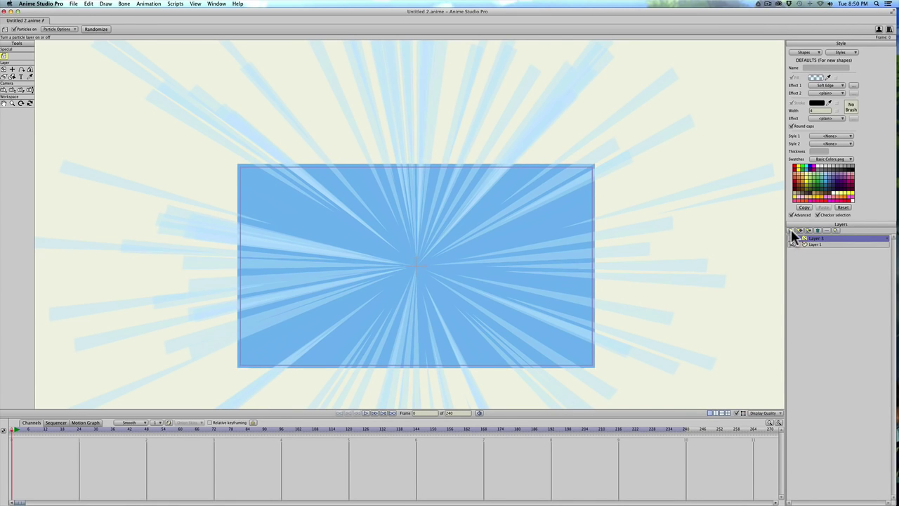
Step: Add Goku.png as an image layer and scale it down to about 0.28 at frame 0
{"action": "left_click", "coordinate": [791, 229]}
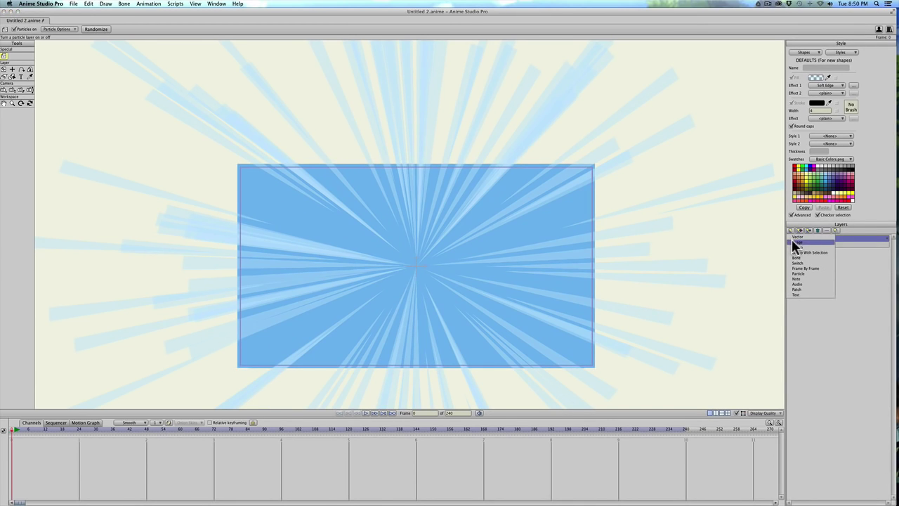
{"action": "left_click", "coordinate": [791, 239]}
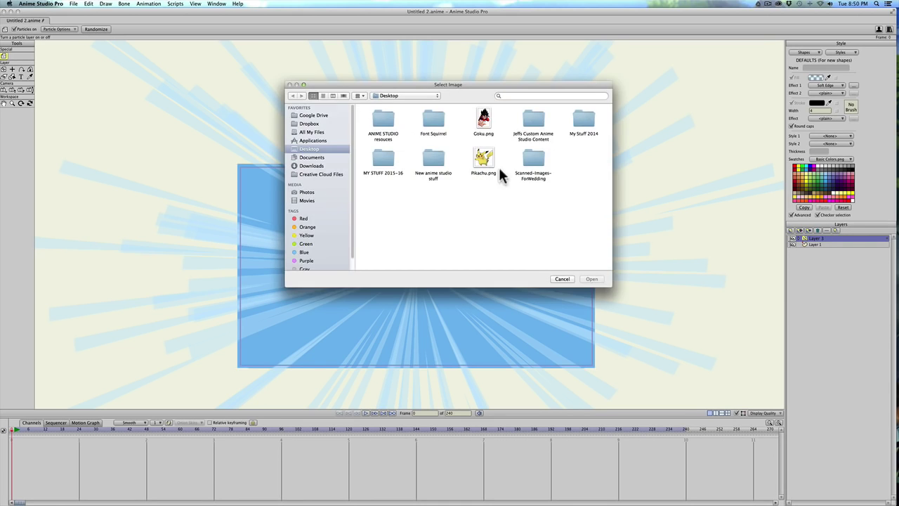
{"action": "left_click", "coordinate": [486, 123]}
{"action": "left_click", "coordinate": [593, 279]}
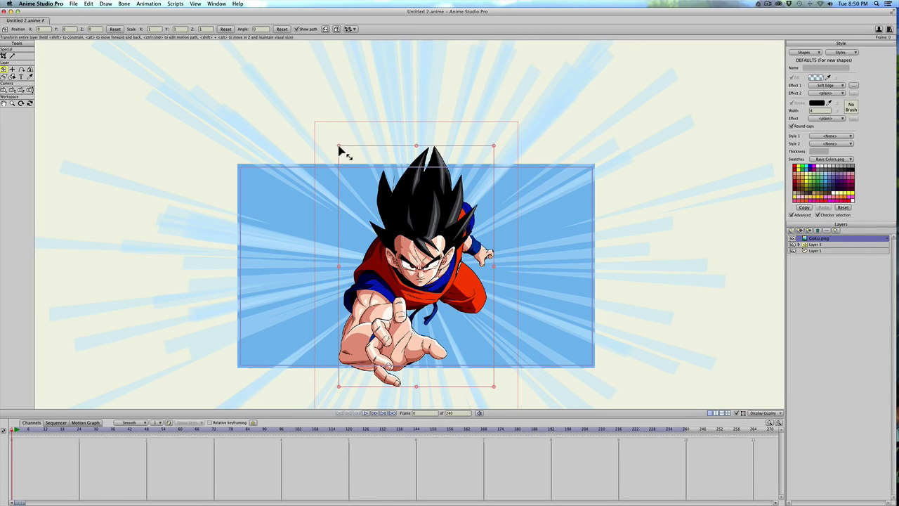
{"action": "left_click_drag", "start_coordinate": [341, 150], "coordinate": [394, 235]}
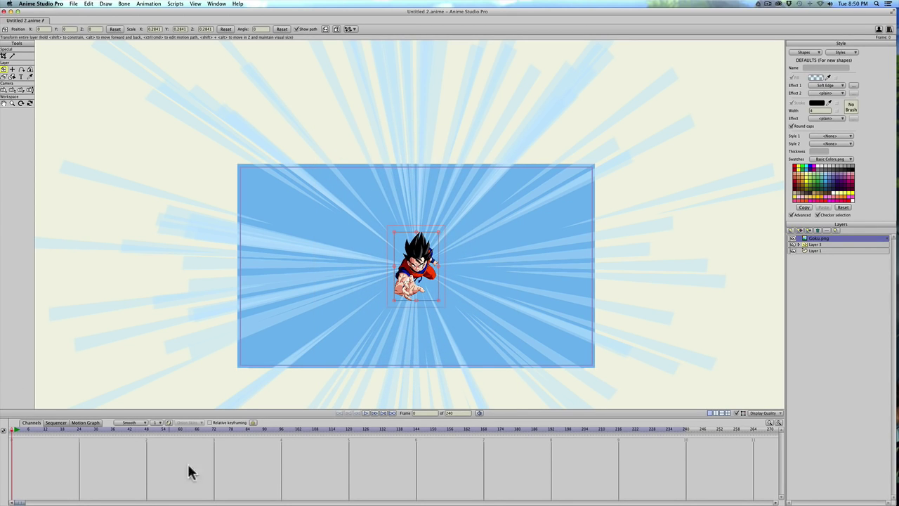
Step: At frame 96, scale the Goku image up to about 0.71 to animate it growing toward the viewer
{"action": "left_click", "coordinate": [90, 429]}
{"action": "left_click_drag", "start_coordinate": [98, 430], "coordinate": [281, 430]}
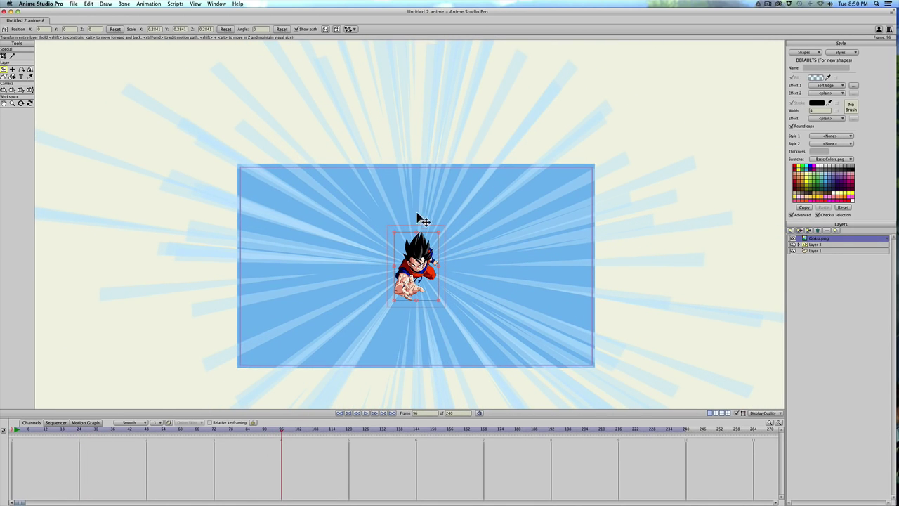
{"action": "left_click_drag", "start_coordinate": [395, 233], "coordinate": [362, 197]}
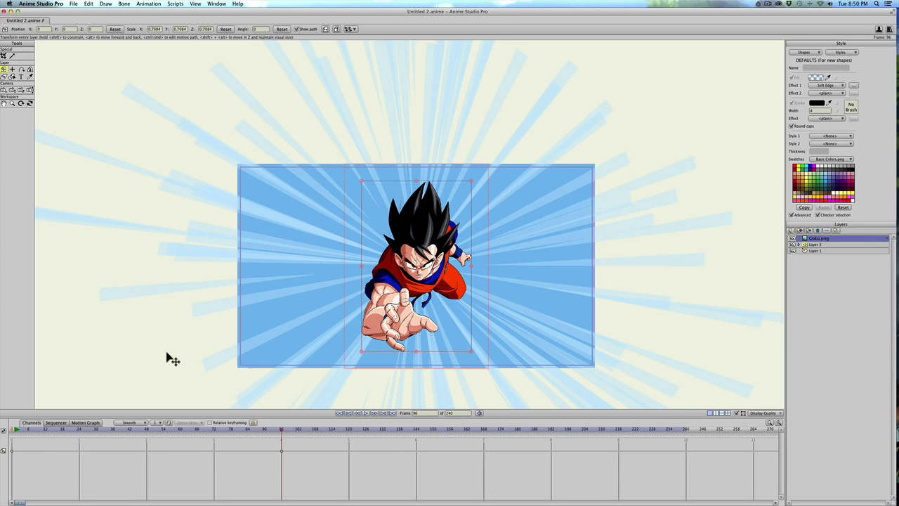
Step: Scrub through the zoom back to frame 1 and add a position keyframe there for the Goku layer
{"action": "left_click", "coordinate": [80, 430]}
{"action": "left_click_drag", "start_coordinate": [102, 427], "coordinate": [14, 433]}
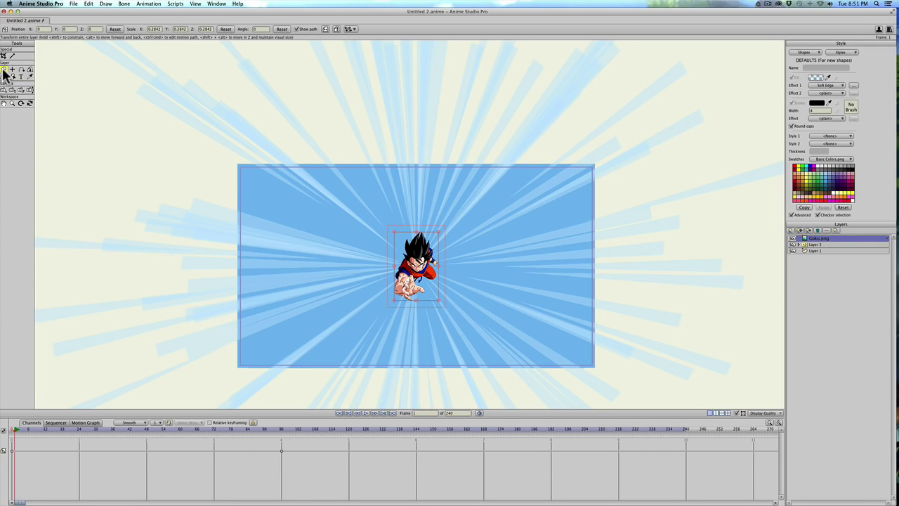
{"action": "left_click", "coordinate": [13, 430]}
{"action": "left_click", "coordinate": [417, 266]}
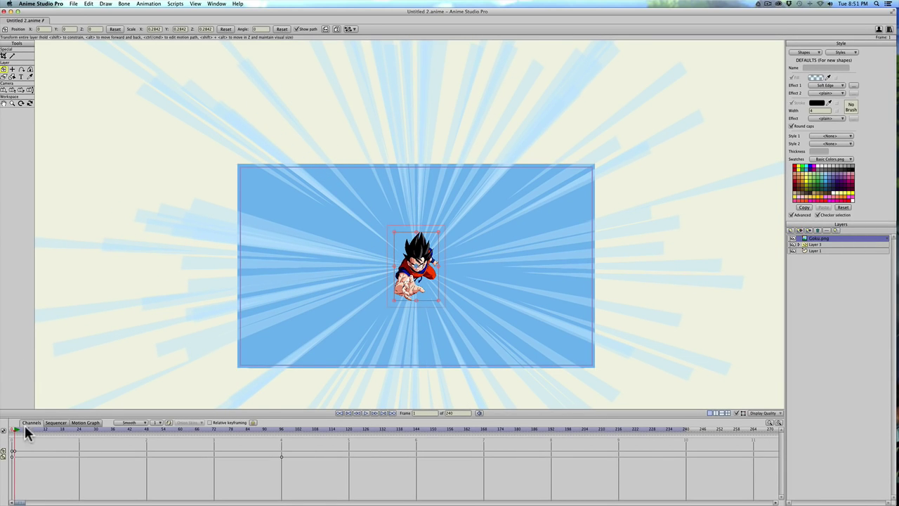
Step: Give the position keyframe at frame 1 Noisy interpolation with an amplitude of 0.01 and a reduced noise scale
{"action": "right_click", "coordinate": [15, 451]}
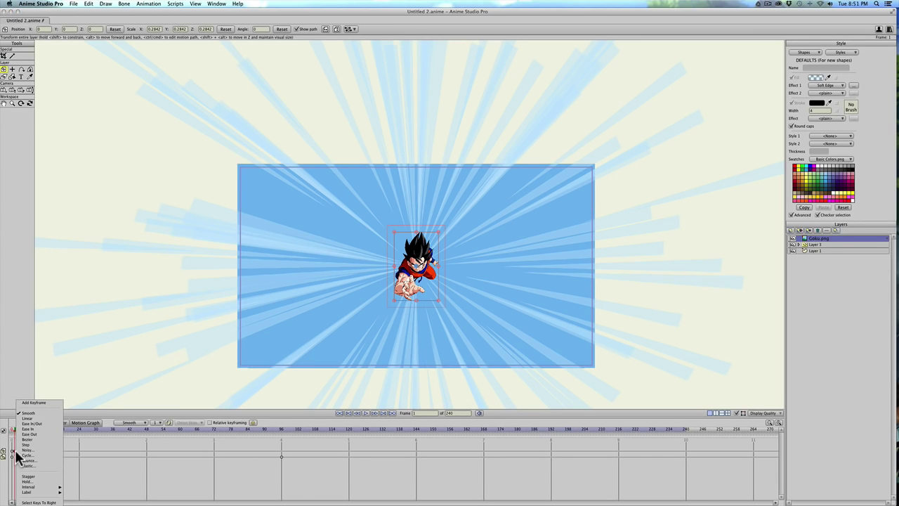
{"action": "left_click", "coordinate": [26, 451]}
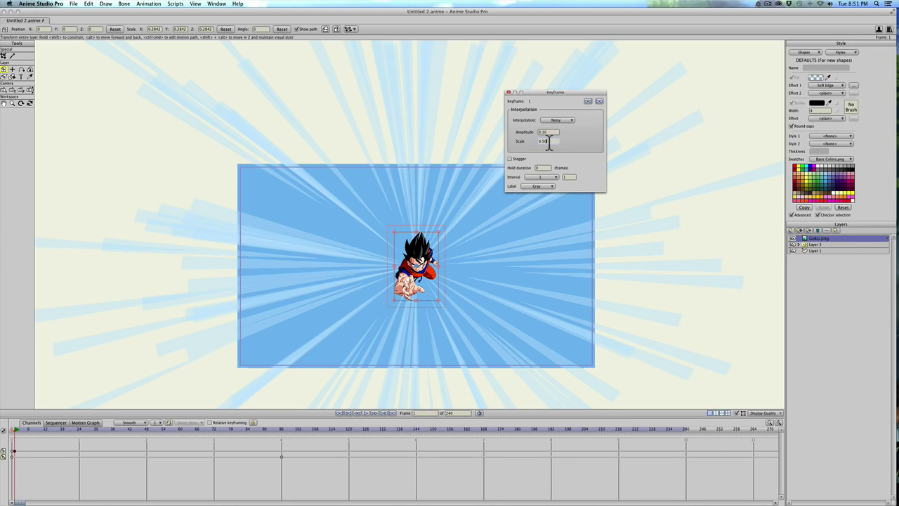
{"action": "type", "text": "0.18"}
{"action": "double_click", "coordinate": [551, 132]}
{"action": "type", "text": "0"}
{"action": "left_click", "coordinate": [37, 430]}
{"action": "left_click_drag", "start_coordinate": [46, 426], "coordinate": [17, 428]}
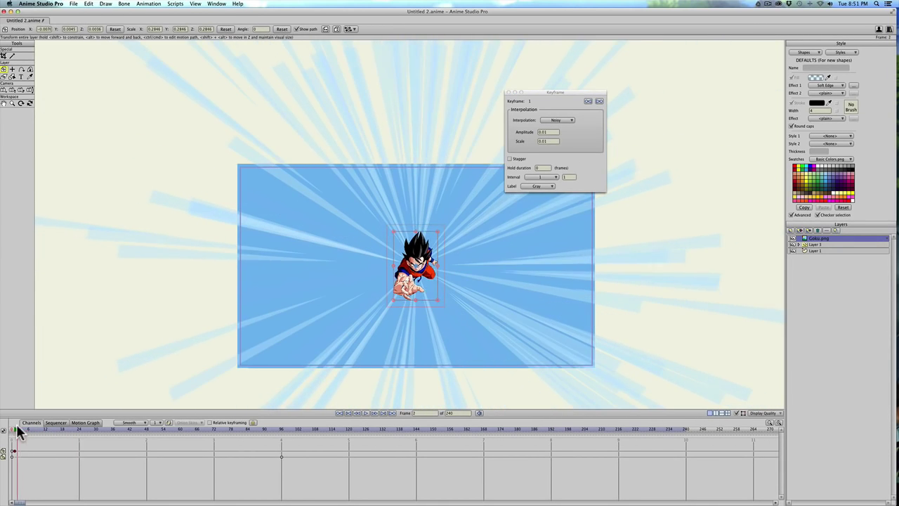
{"action": "double_click", "coordinate": [542, 141]}
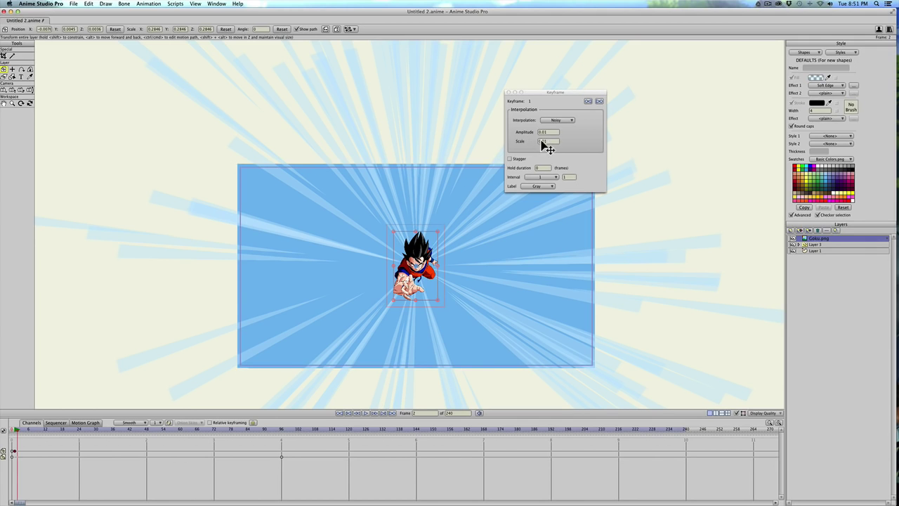
Step: Play the animation from the start to examine the image's shaking zoom, close the keyframe settings and stop playback
{"action": "left_click", "coordinate": [12, 430]}
{"action": "key", "text": "space"}
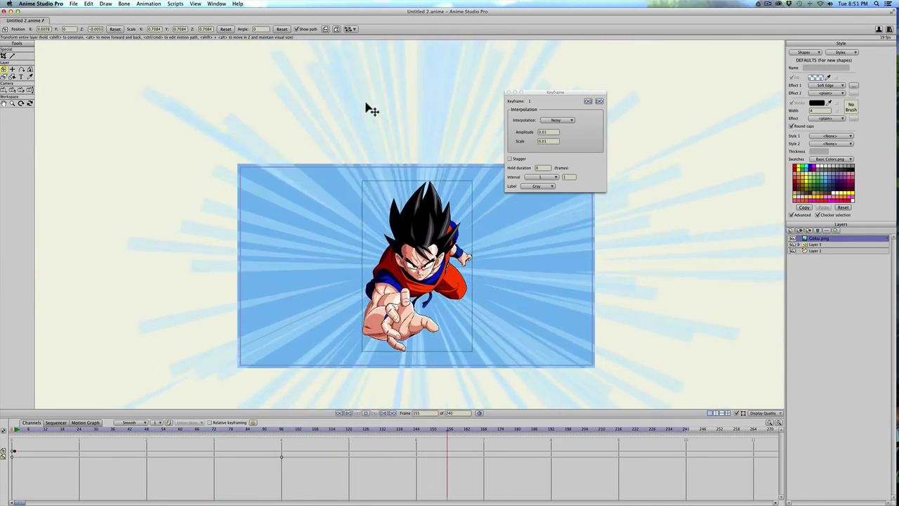
{"action": "left_click", "coordinate": [510, 92]}
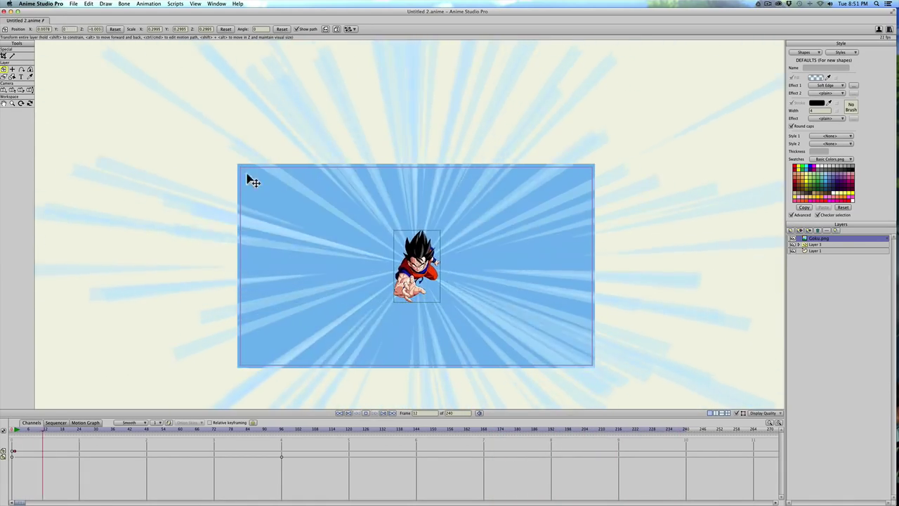
{"action": "key", "text": "space"}
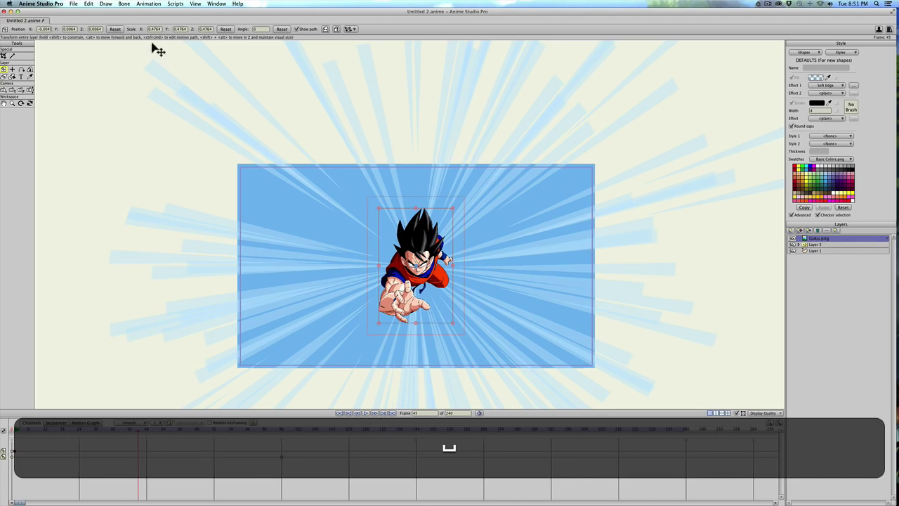
Step: Start a preview of the animation
{"action": "left_click", "coordinate": [75, 4]}
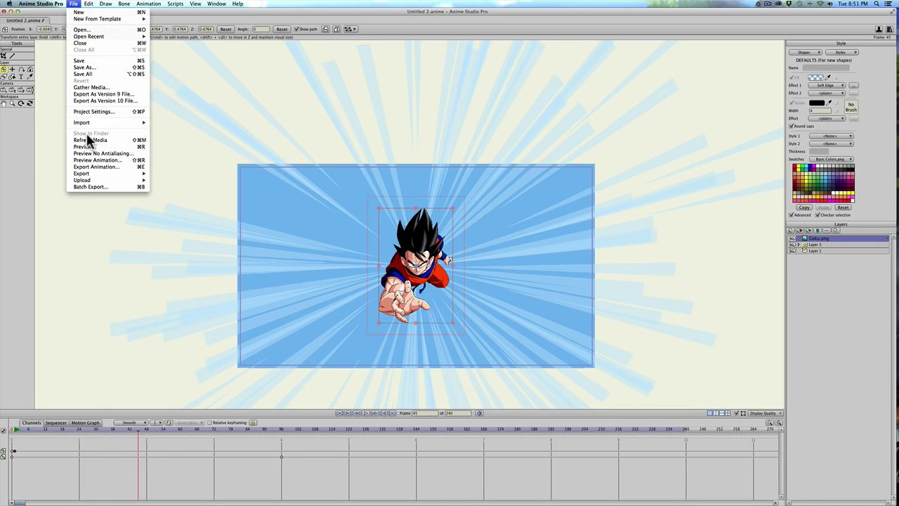
{"action": "key", "text": "shift+super"}
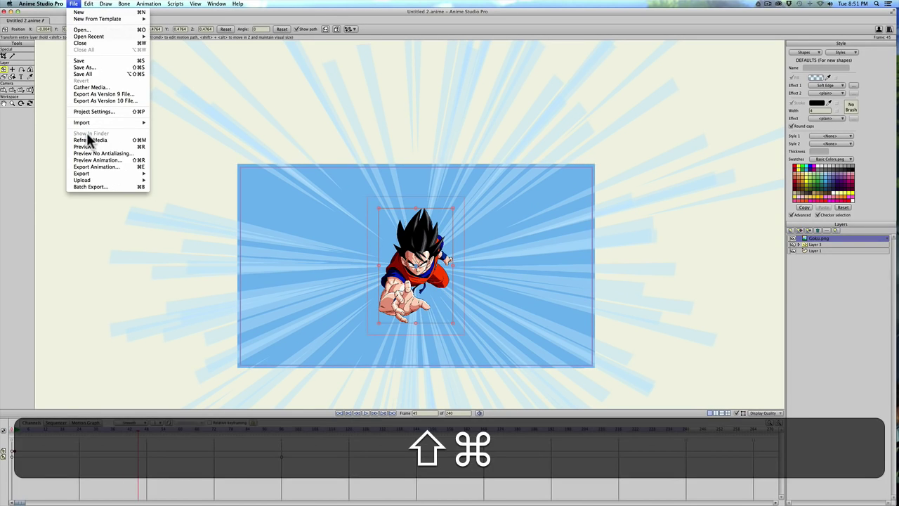